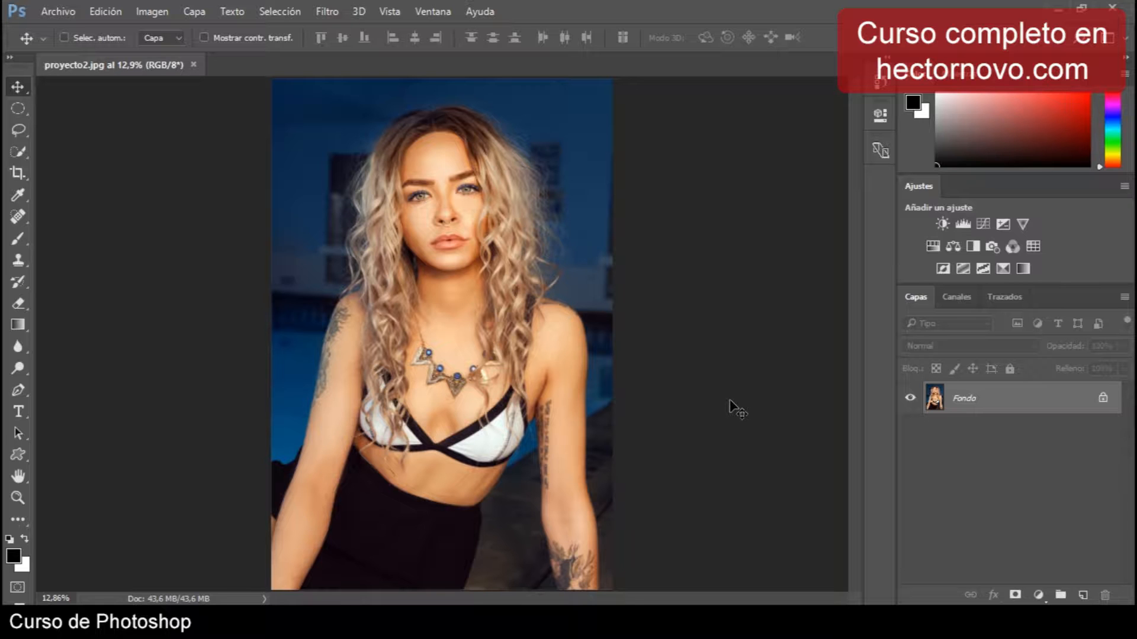
# Place fondo4.jpg as a layer over the portrait and scale it to 57.03% so it covers the whole canvas
pyautogui.click(52, 9)
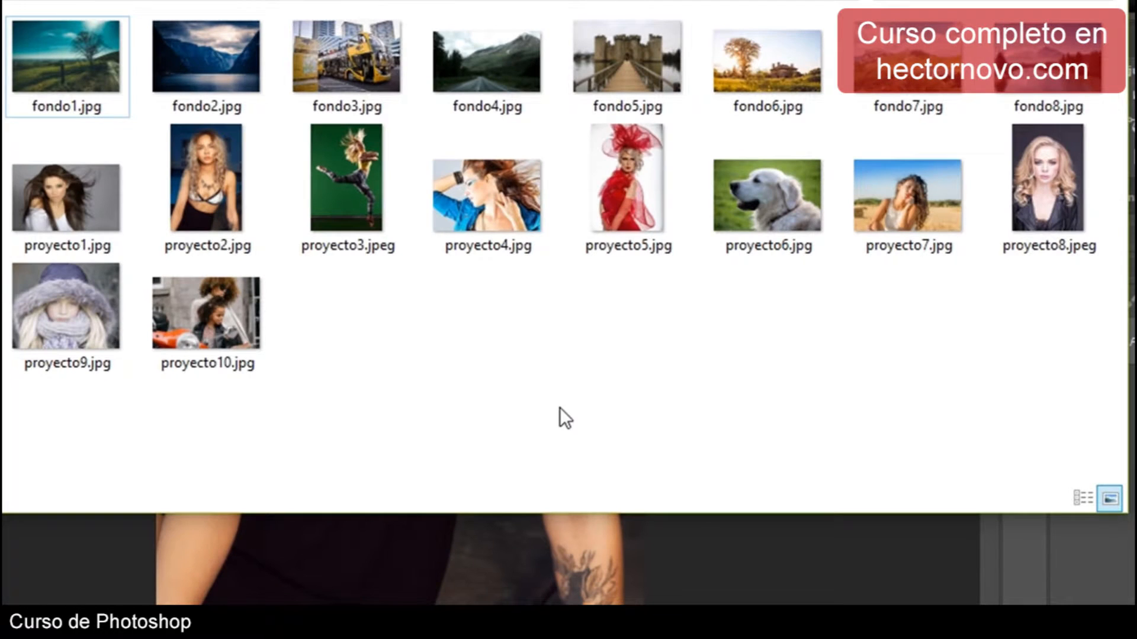
pyautogui.moveTo(473, 70); pyautogui.dragTo(437, 548)
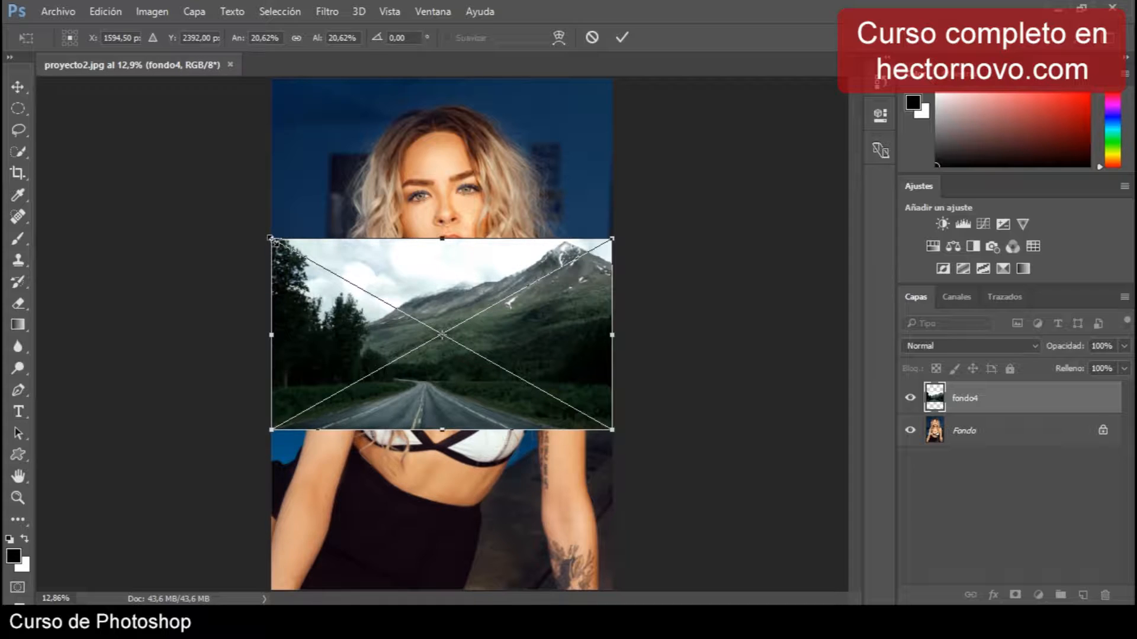
pyautogui.moveTo(274, 240); pyautogui.dragTo(12, 3)
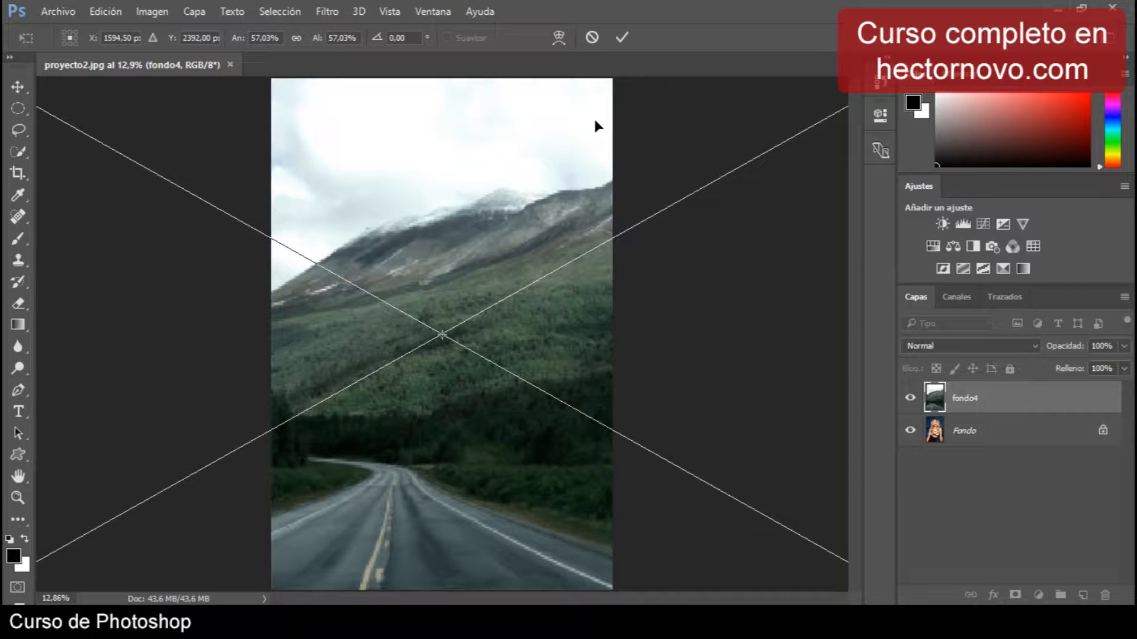
pyautogui.click(623, 37)
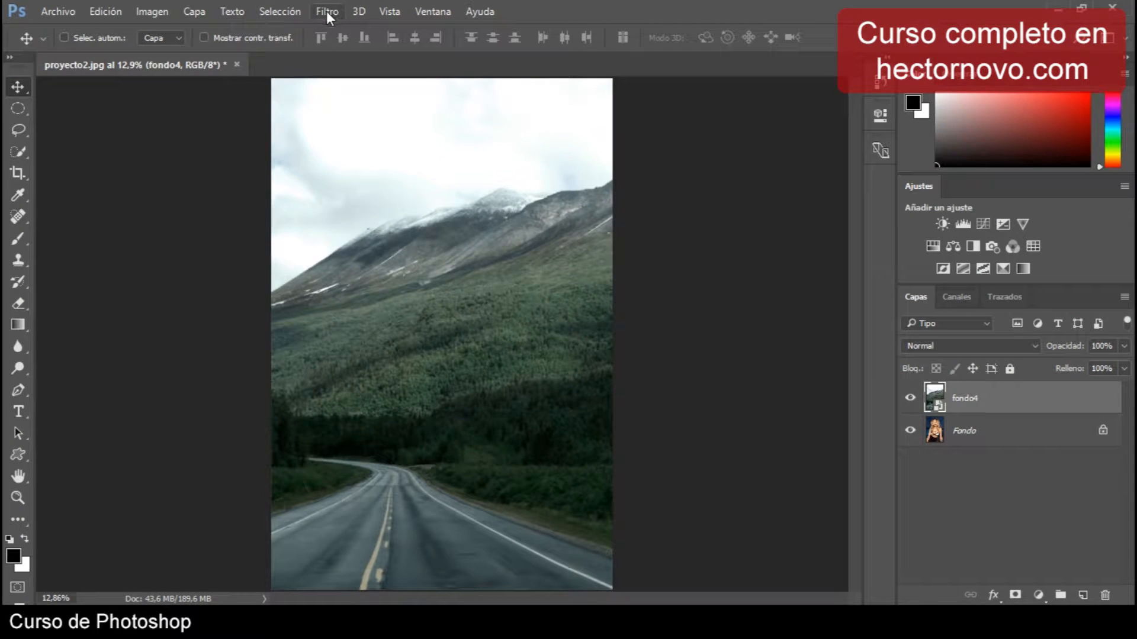
# Apply a Gaussian blur (Desenfoque gaussiano) smart filter with a 24.9-pixel radius to the fondo4 layer
pyautogui.click(327, 13)
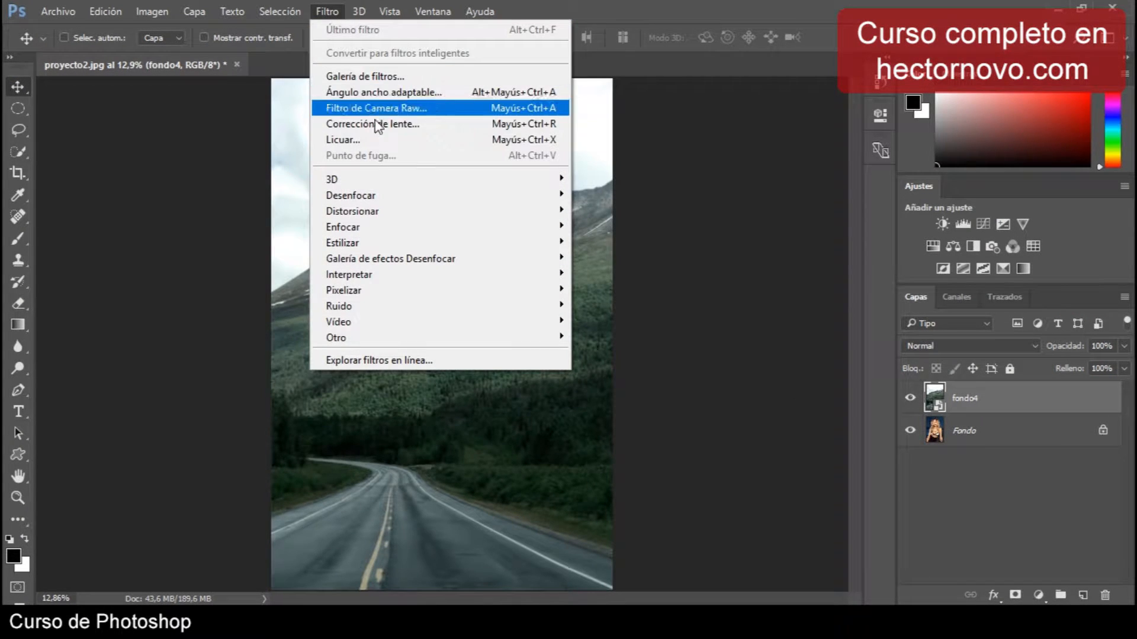
pyautogui.moveTo(407, 198)
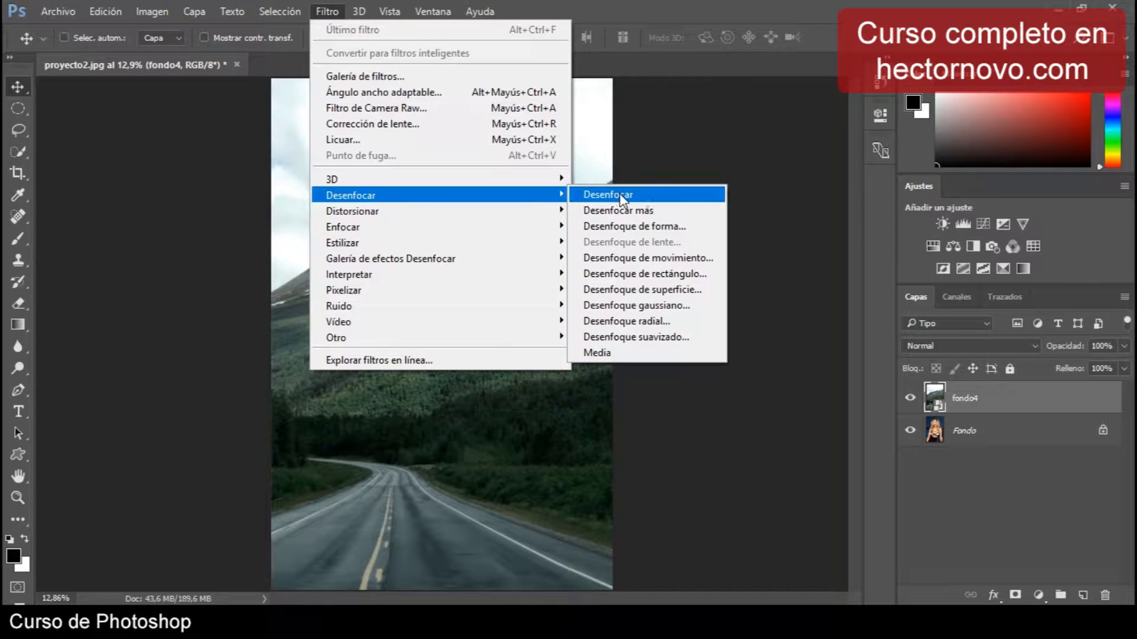
pyautogui.click(686, 305)
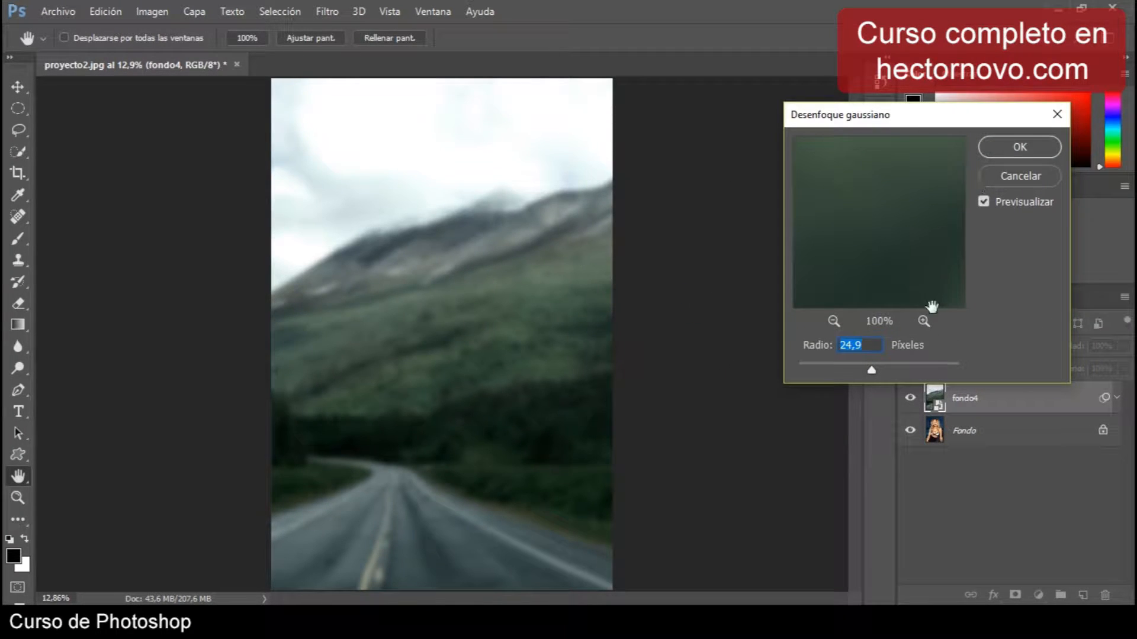
pyautogui.click(1020, 146)
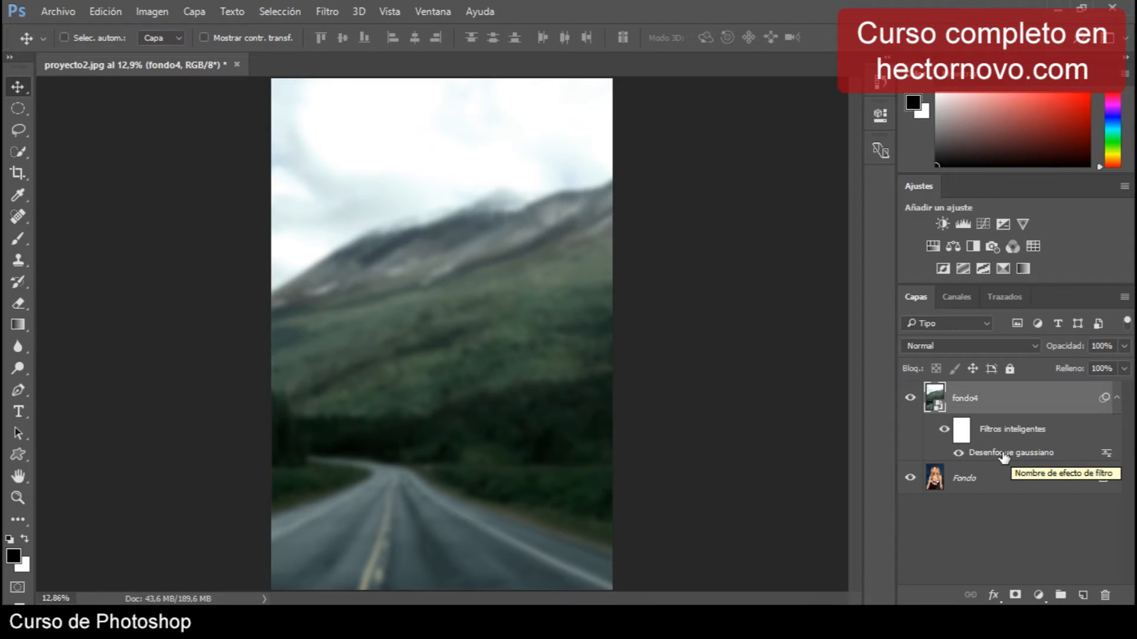
# Edit the Gaussian blur smart filter on fondo4 and increase its radius to about 66.8 pixels
pyautogui.doubleClick(1004, 455)
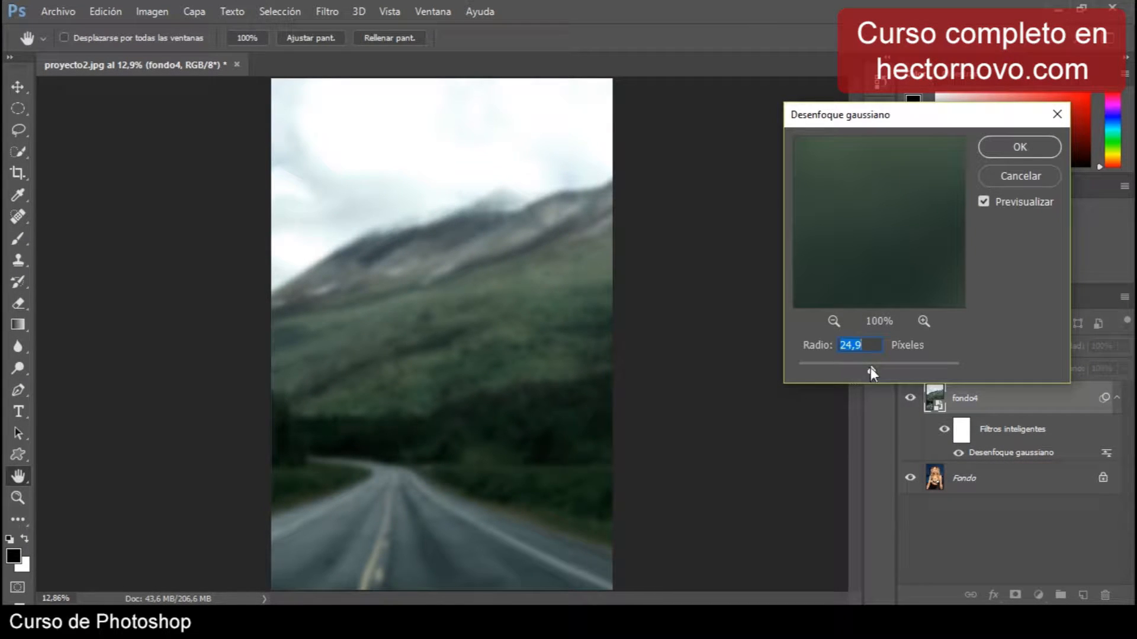
pyautogui.moveTo(846, 368); pyautogui.dragTo(892, 368)
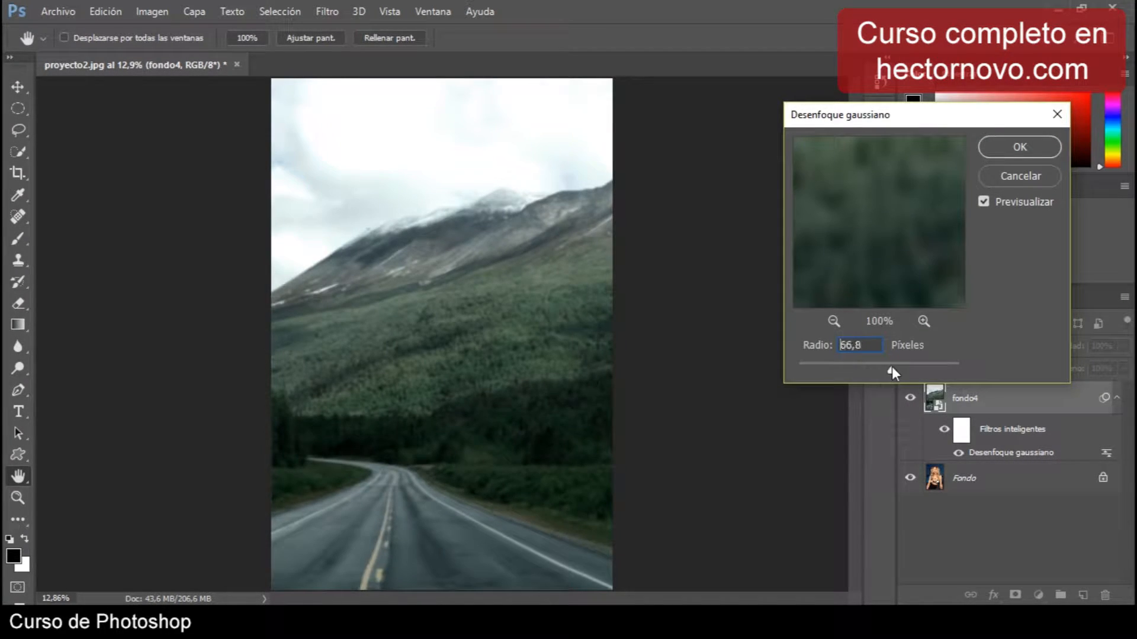
pyautogui.click(1018, 148)
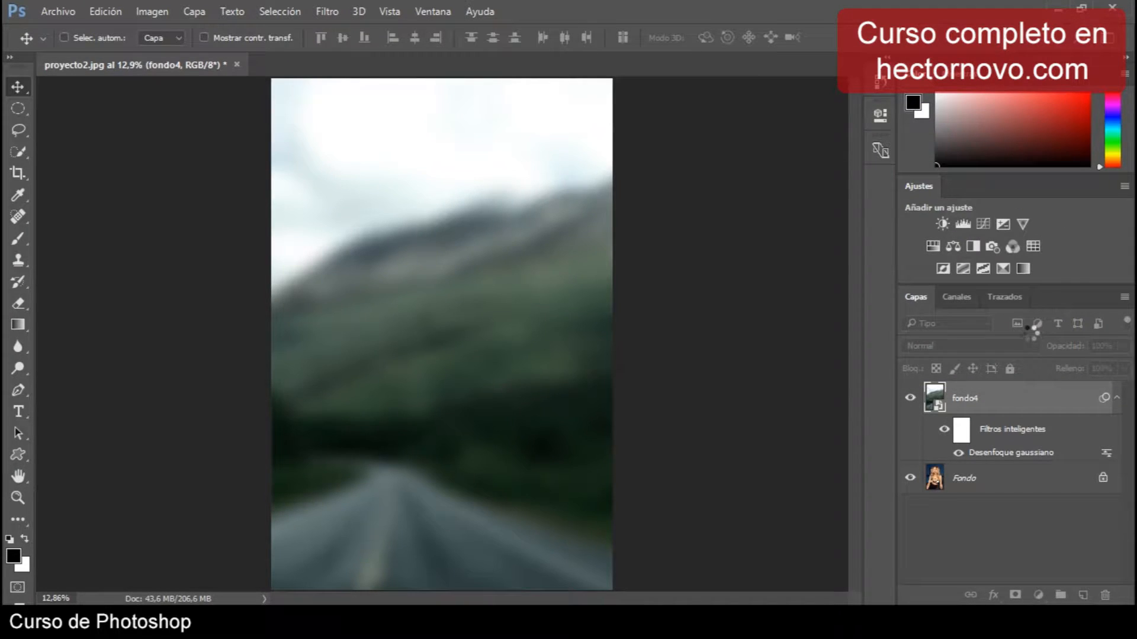
# Draw a diagonal black-to-white linear gradient on the smart filter mask, from the canvas's upper-left edge to just past its centre
pyautogui.click(961, 435)
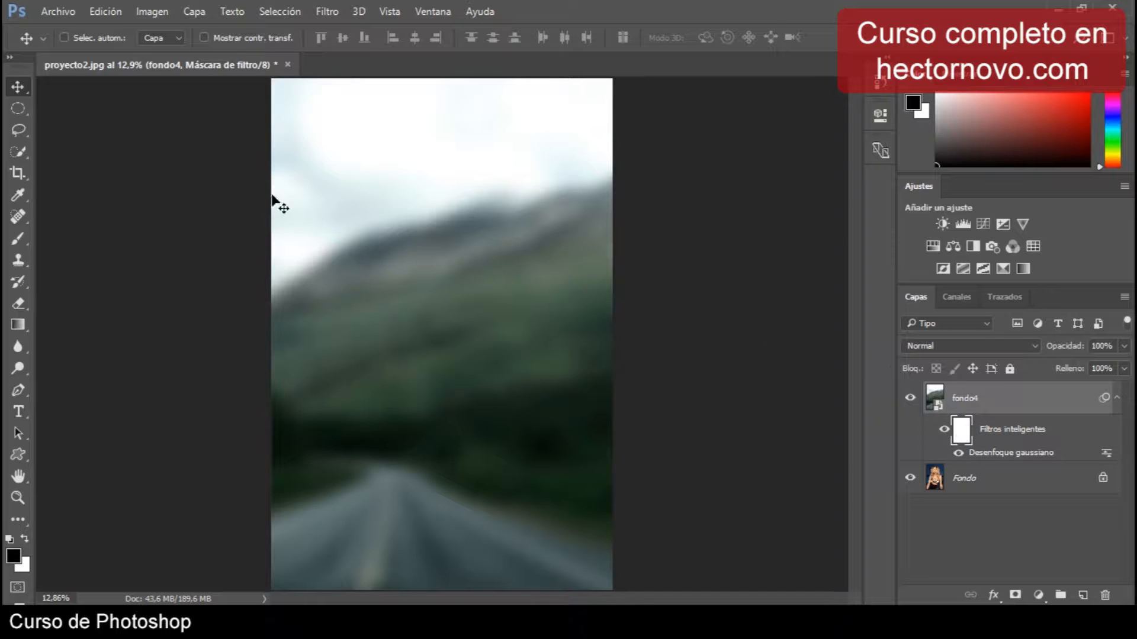
pyautogui.click(23, 326)
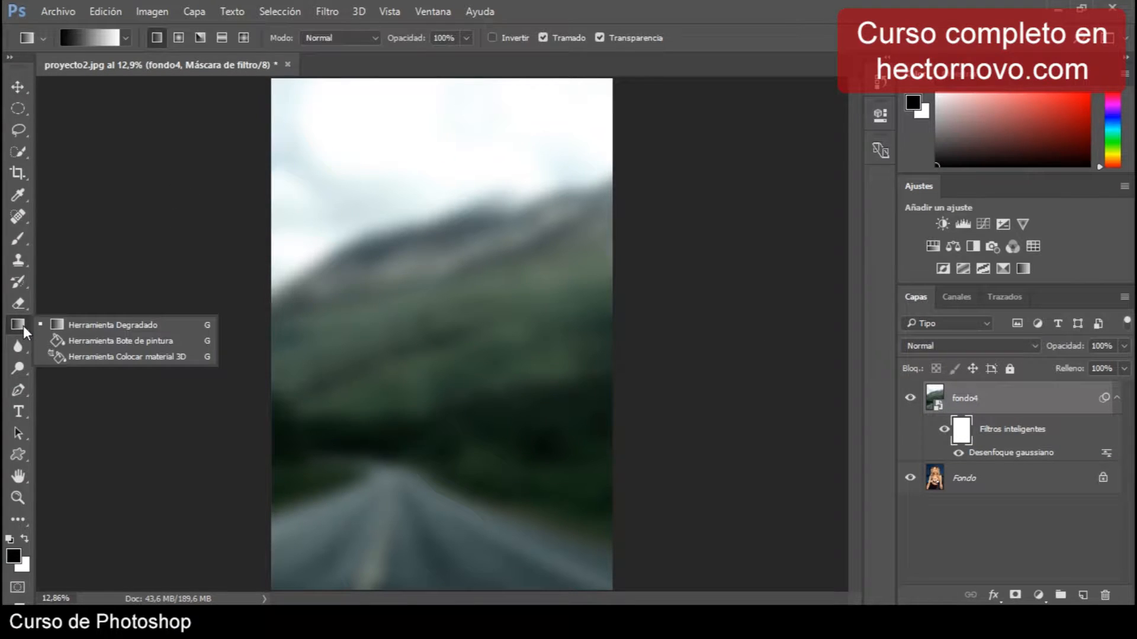
pyautogui.click(131, 329)
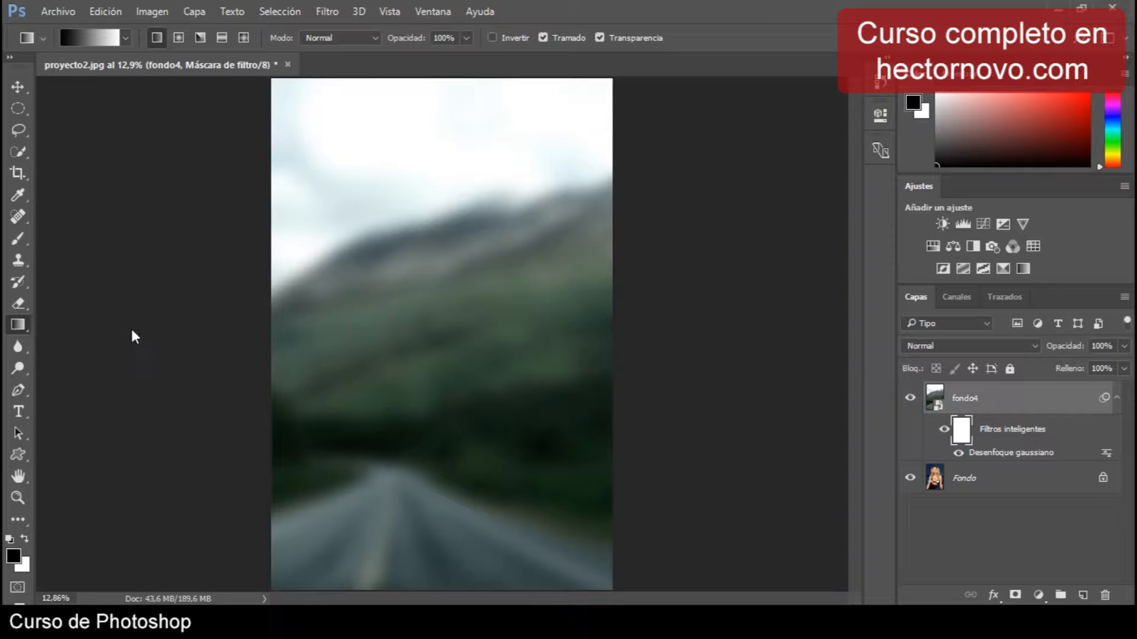
pyautogui.click(125, 38)
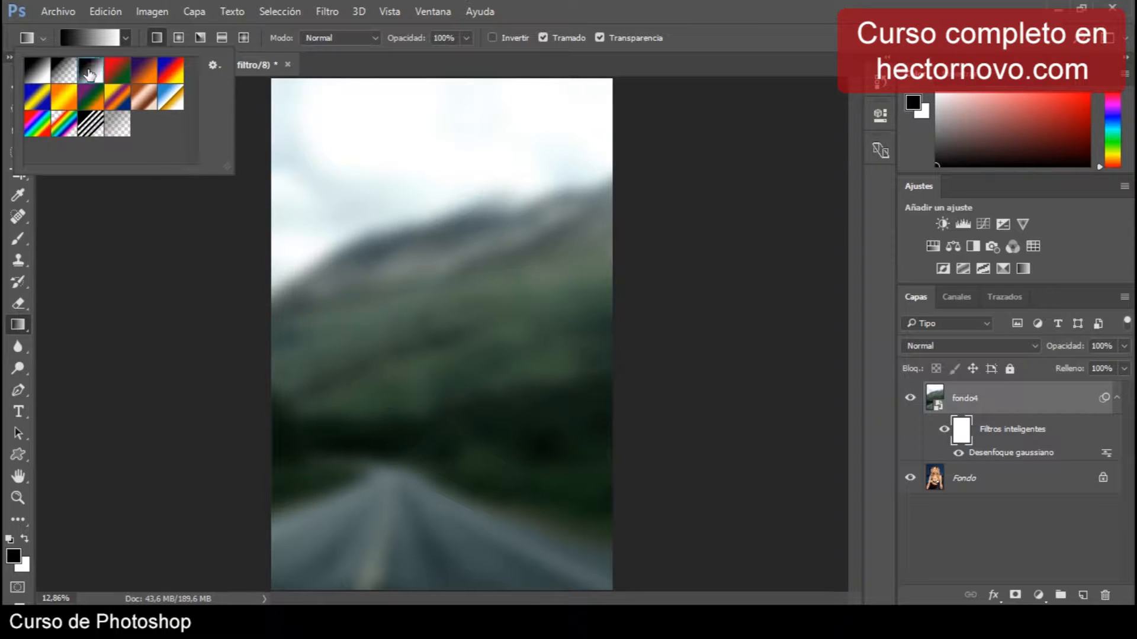
pyautogui.click(122, 37)
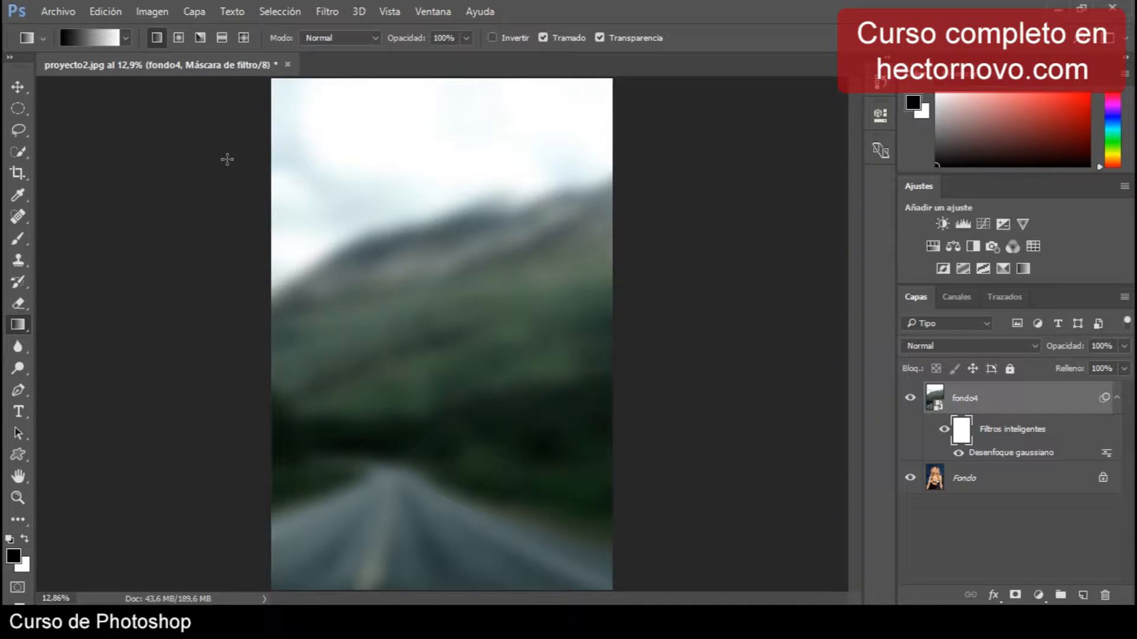
pyautogui.moveTo(260, 171); pyautogui.dragTo(476, 344)
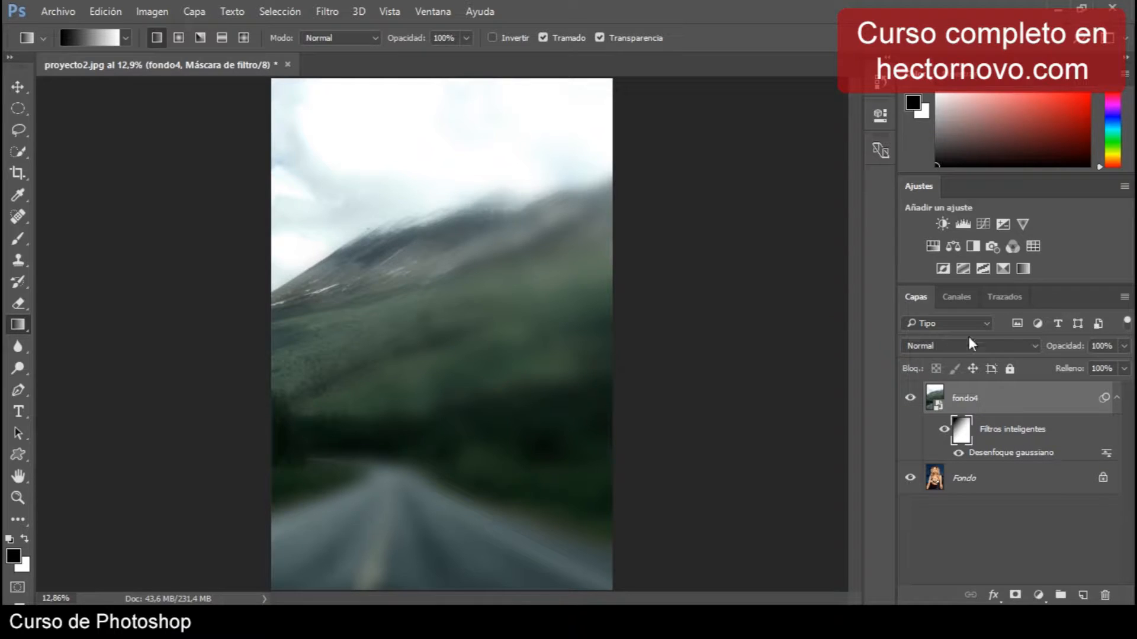
# Collapse fondo4's smart filters, then duplicate the Fondo layer and place the copy above fondo4
pyautogui.click(1116, 401)
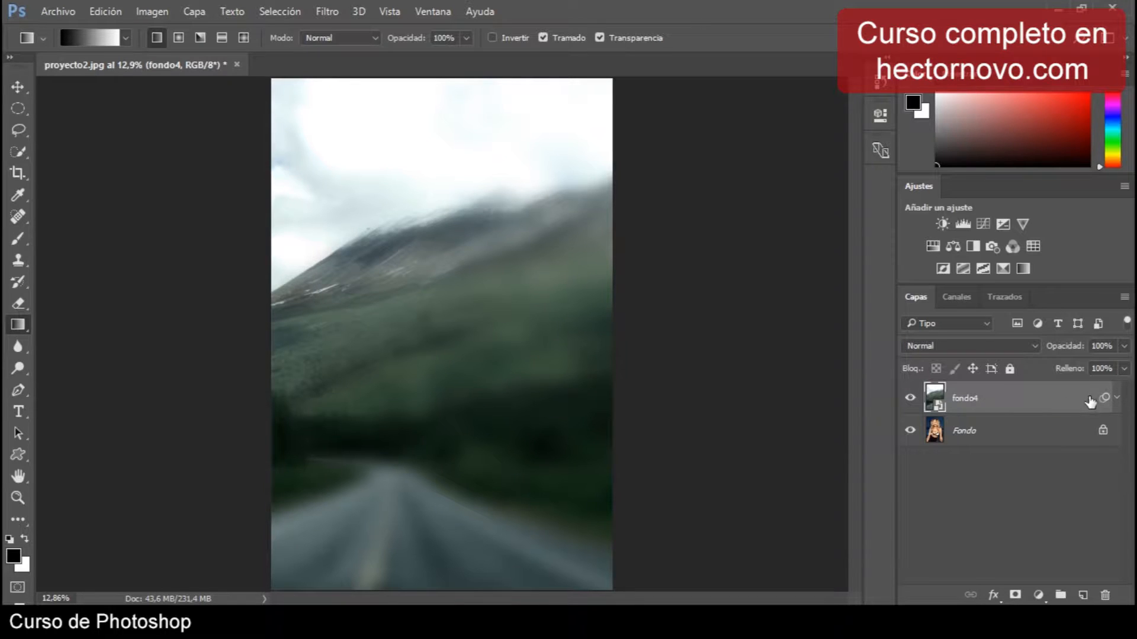
pyautogui.click(1036, 438)
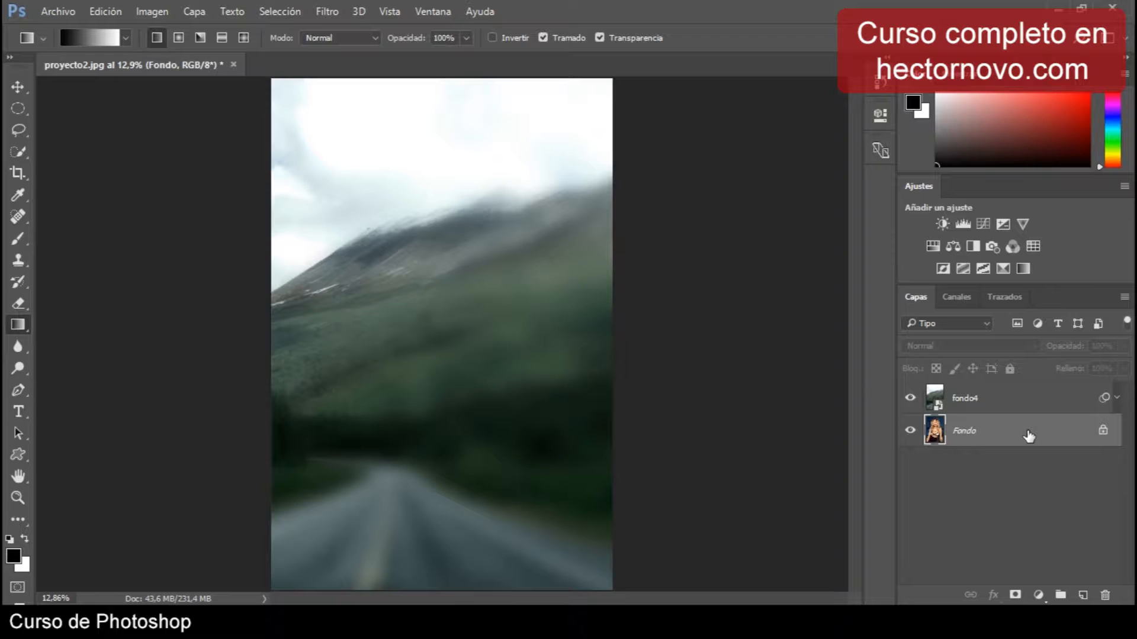
pyautogui.hotkey('ctrl', 'j')
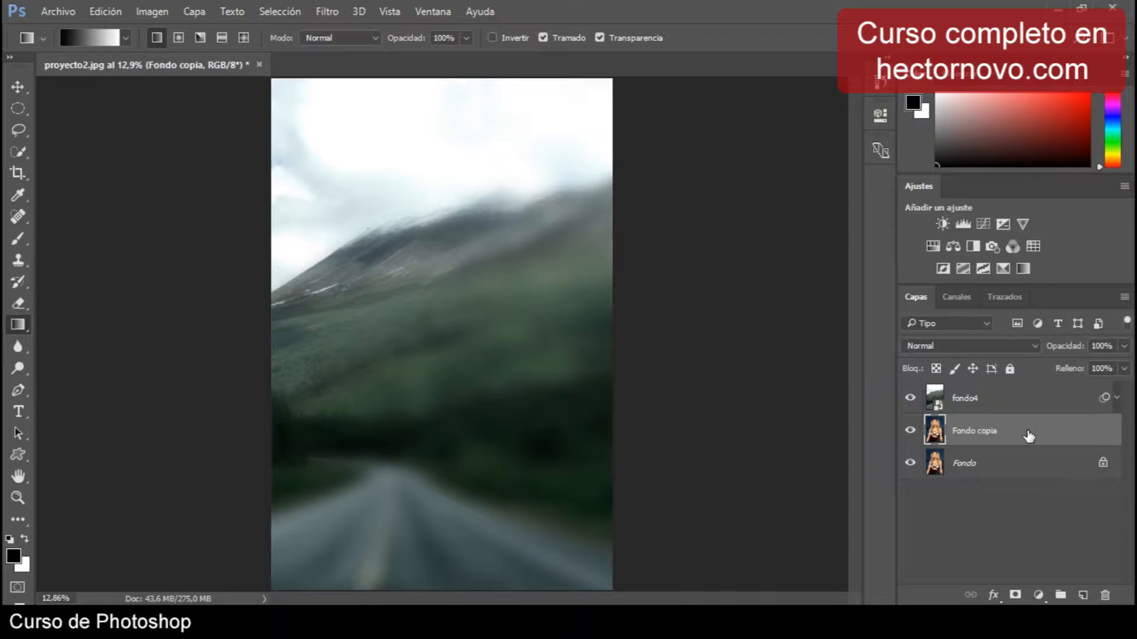
pyautogui.moveTo(1029, 436); pyautogui.dragTo(1033, 388)
pyautogui.press('v')
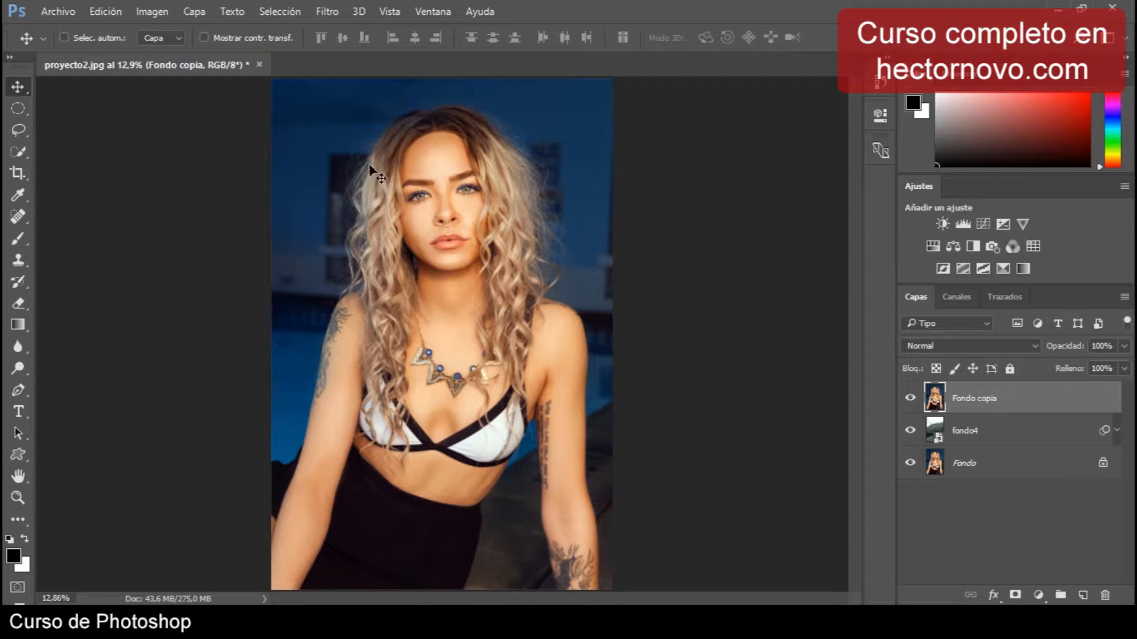
# Make a new rectangular marquee selection around the face, then replace it with one over the chest and necklace
pyautogui.click(19, 108)
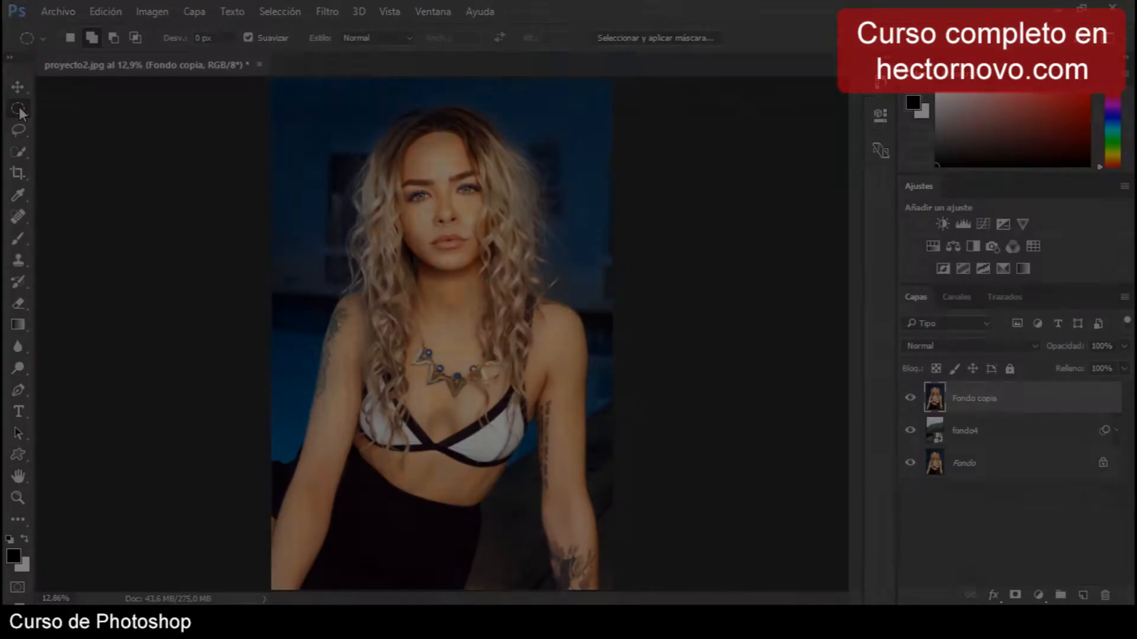
pyautogui.rightClick(20, 112)
pyautogui.click(342, 317)
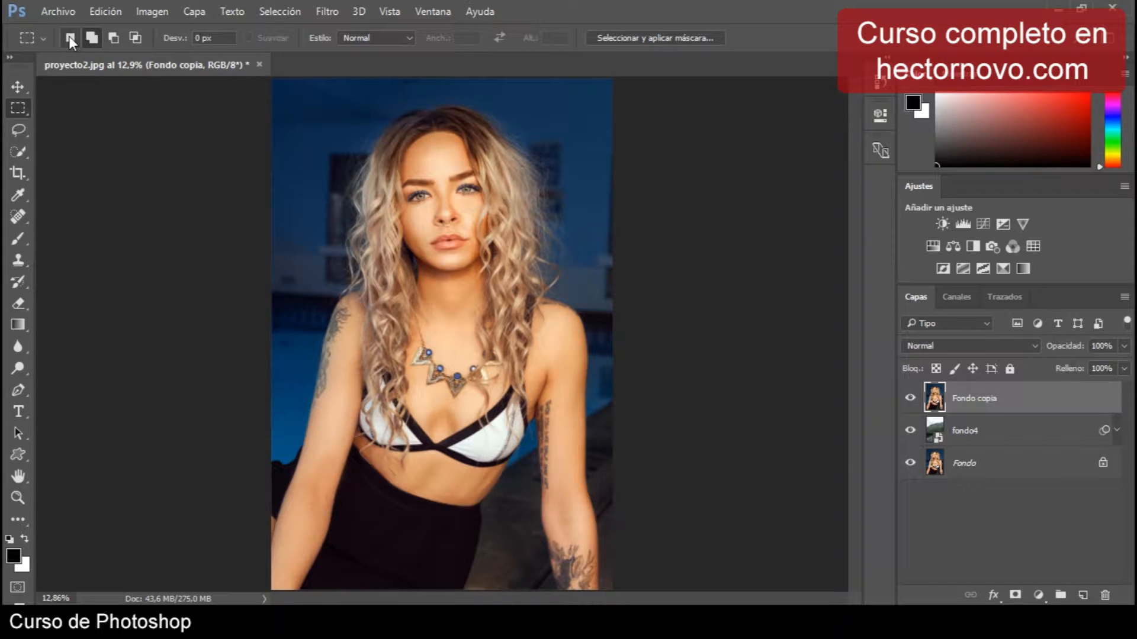
pyautogui.moveTo(350, 134); pyautogui.dragTo(516, 249)
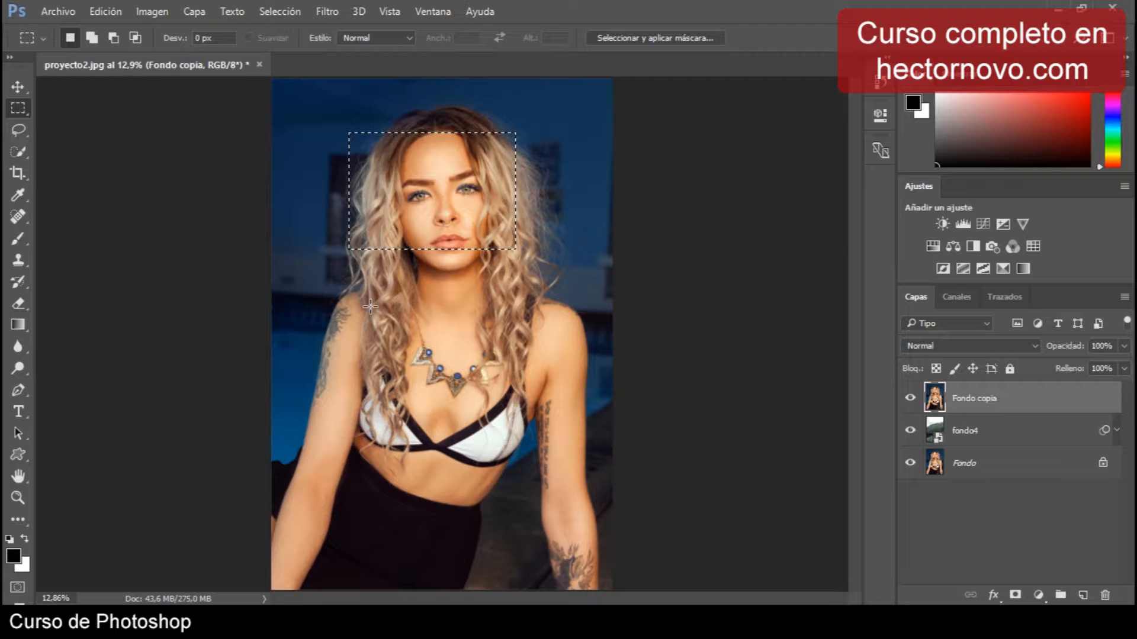
pyautogui.moveTo(370, 307); pyautogui.dragTo(552, 404)
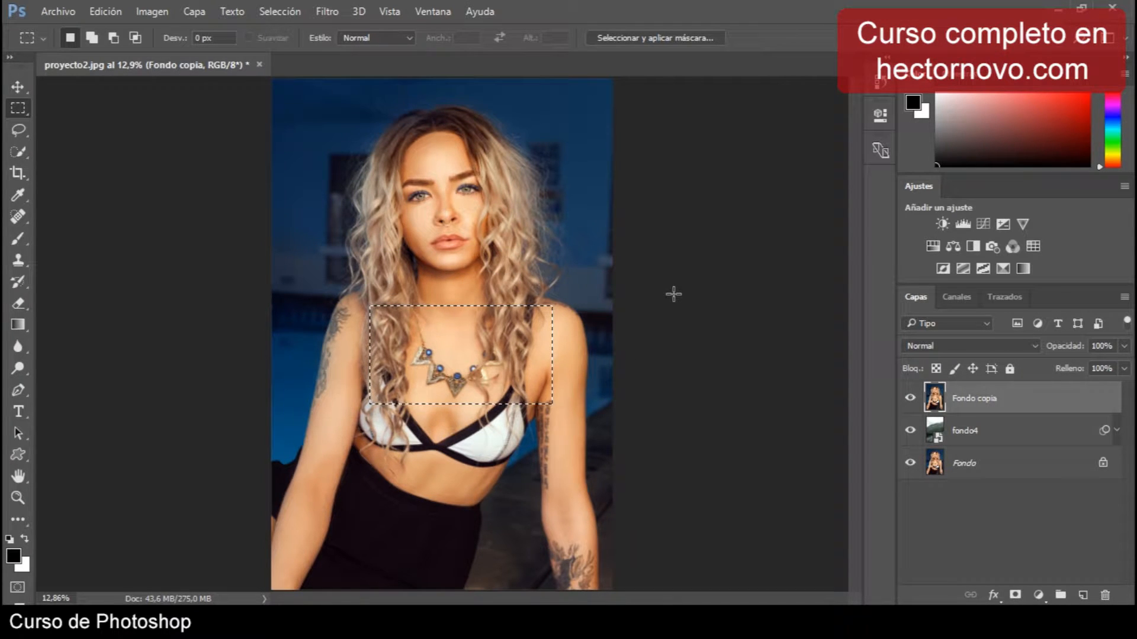
# Add a narrow rectangle from the forehead down to the upper chest to the existing marquee selection
pyautogui.click(94, 36)
pyautogui.click(95, 36)
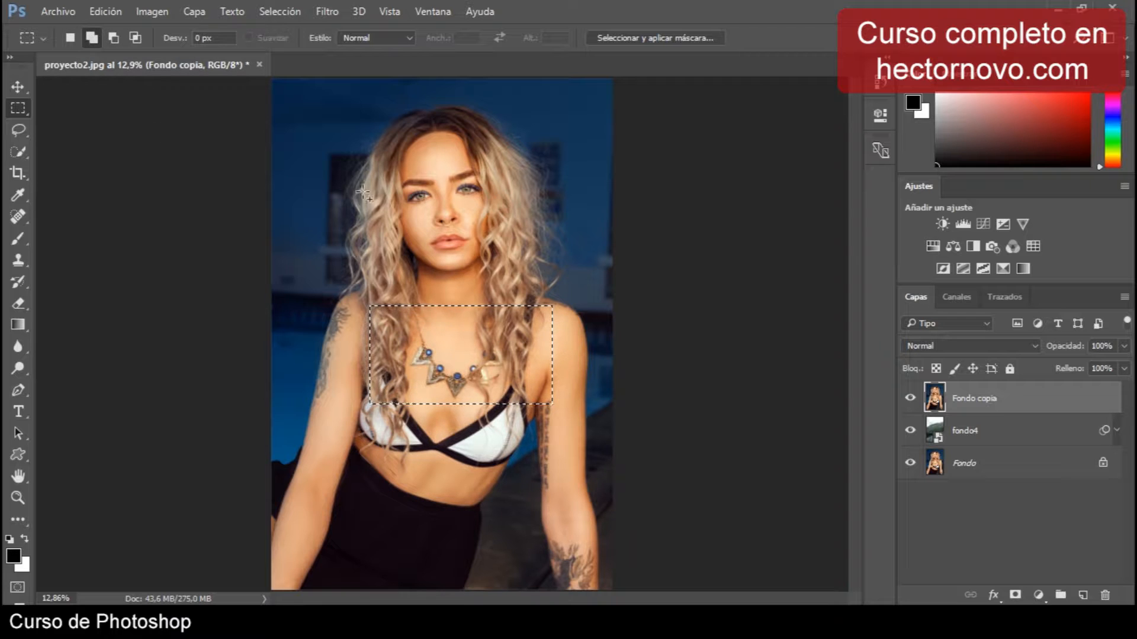
pyautogui.moveTo(400, 153); pyautogui.dragTo(477, 309)
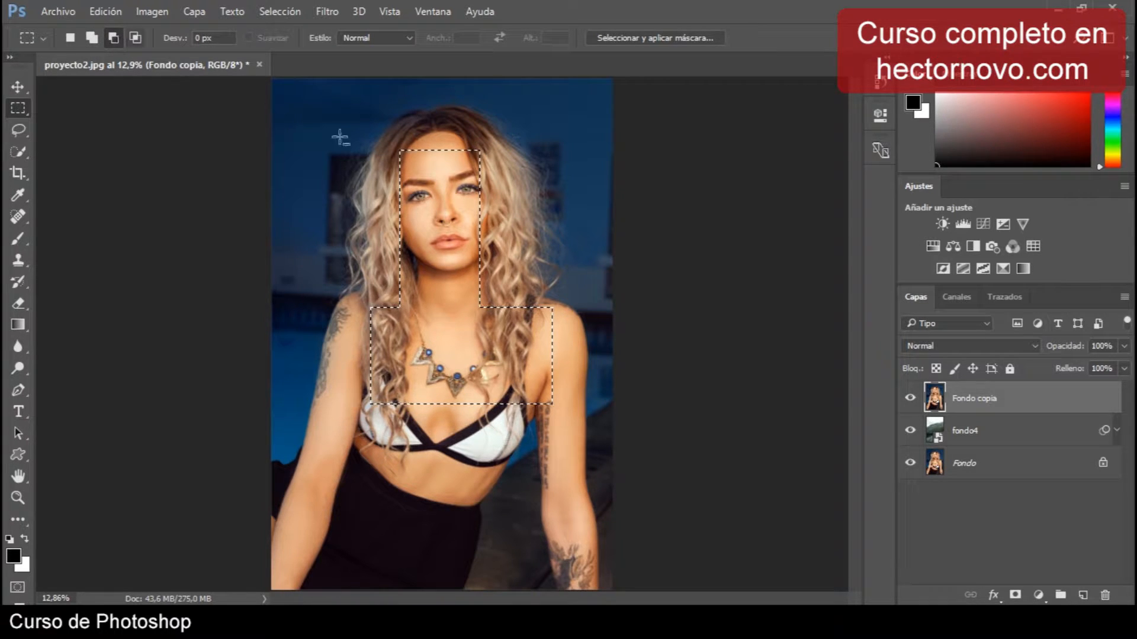
# Subtract a horizontal band across the eyes and mouth, intersect the selection with a rectangle over the neck and chest, and deselect
pyautogui.moveTo(310, 196); pyautogui.dragTo(562, 249)
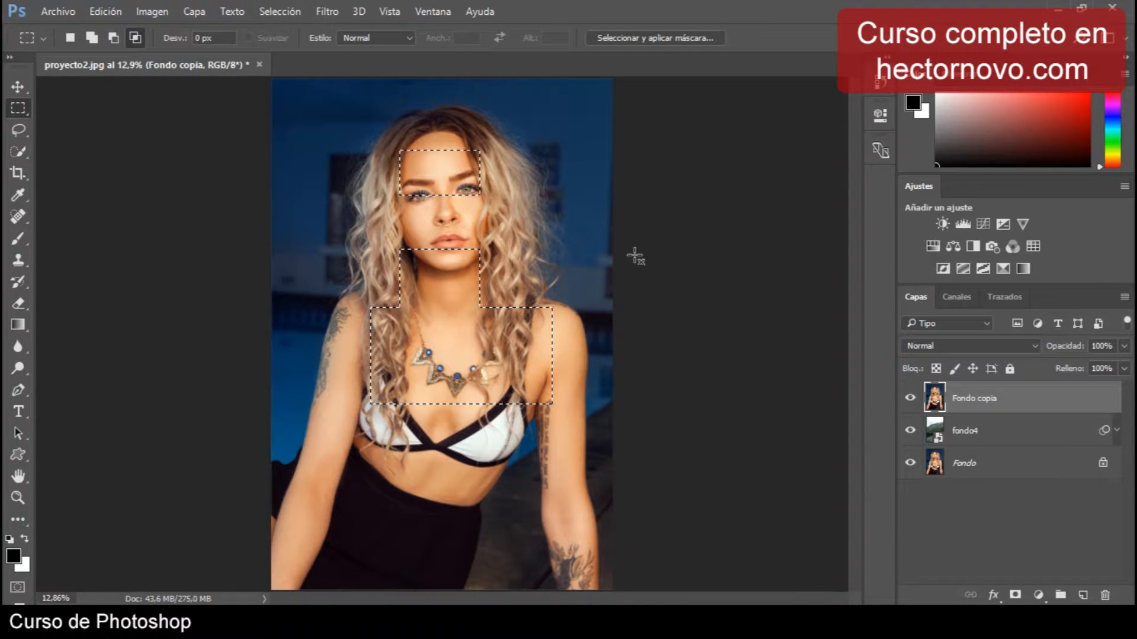
pyautogui.moveTo(495, 293); pyautogui.dragTo(435, 463)
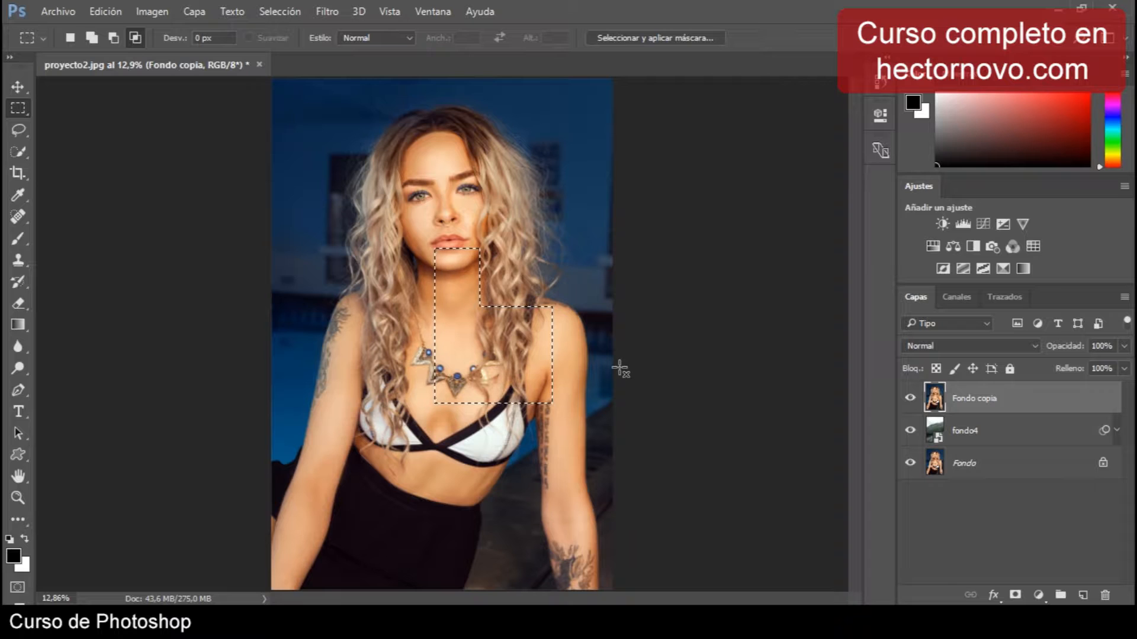
pyautogui.hotkey('ctrl', 'd')
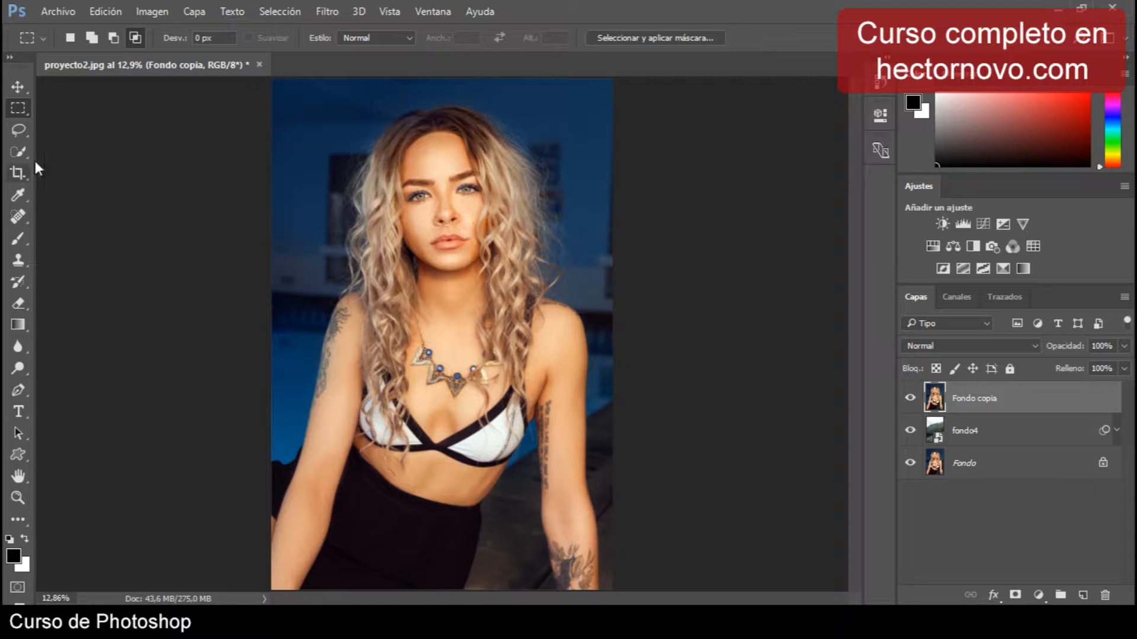
# Combine overlapping elliptical selections over the lower face, shoulder and chest, then subtract an ellipse across the upper face
pyautogui.rightClick(19, 106)
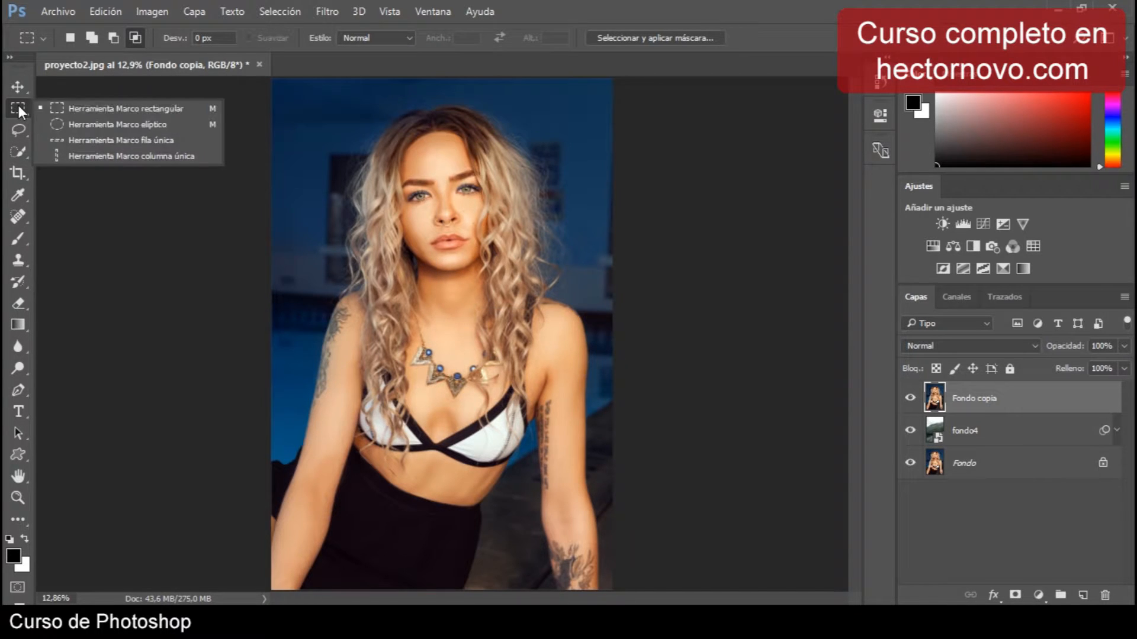
pyautogui.click(102, 126)
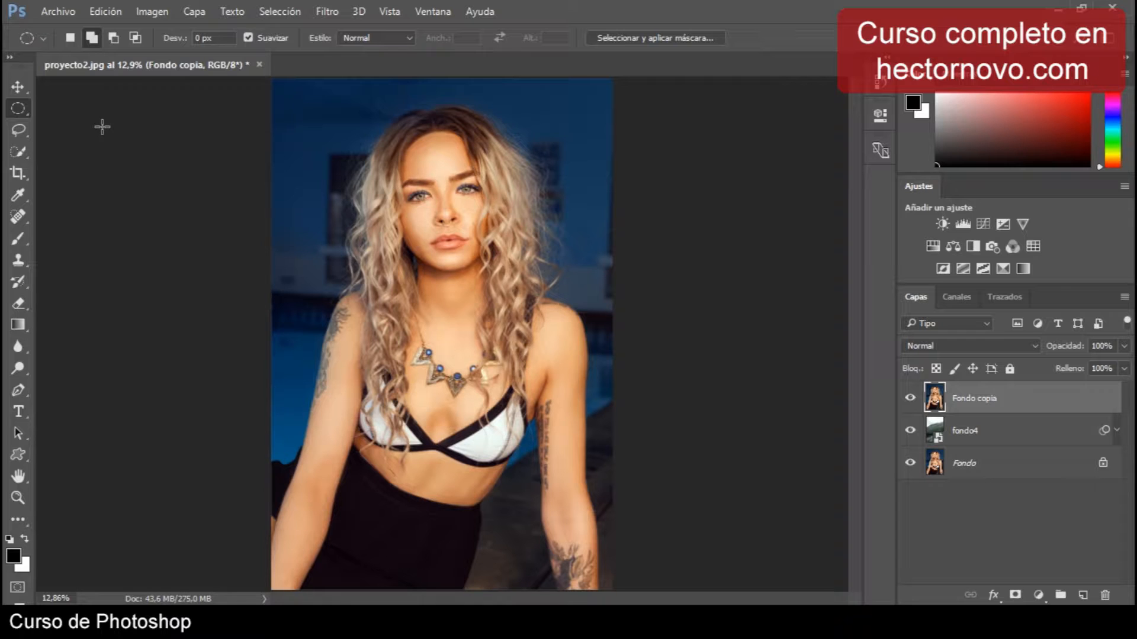
pyautogui.moveTo(367, 213); pyautogui.dragTo(540, 305)
pyautogui.moveTo(455, 262); pyautogui.dragTo(533, 460)
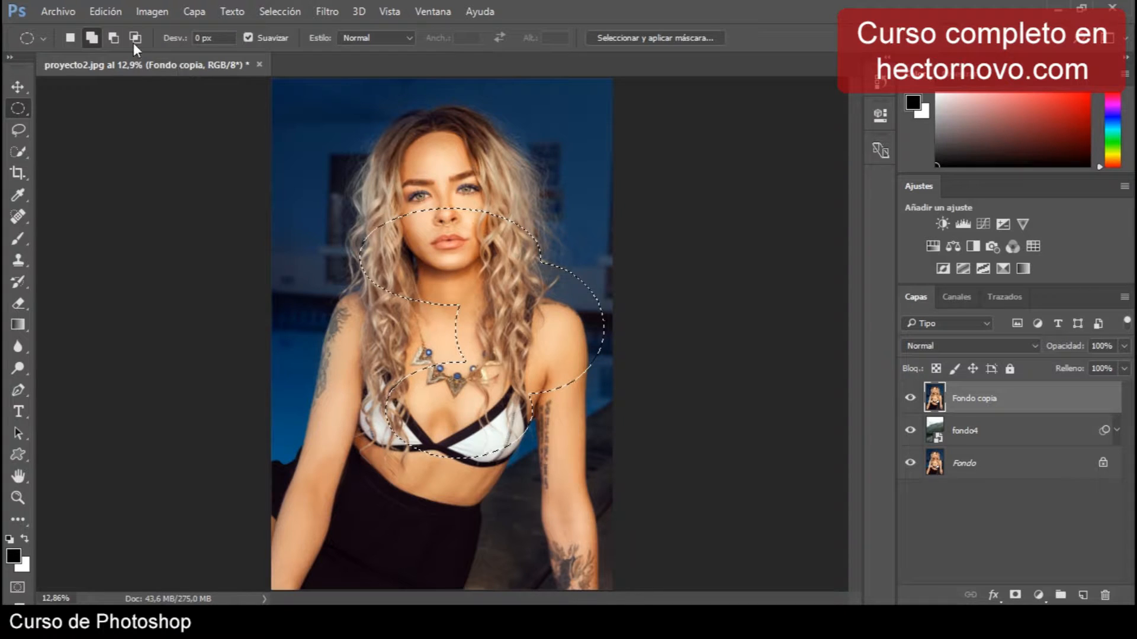
pyautogui.click(113, 38)
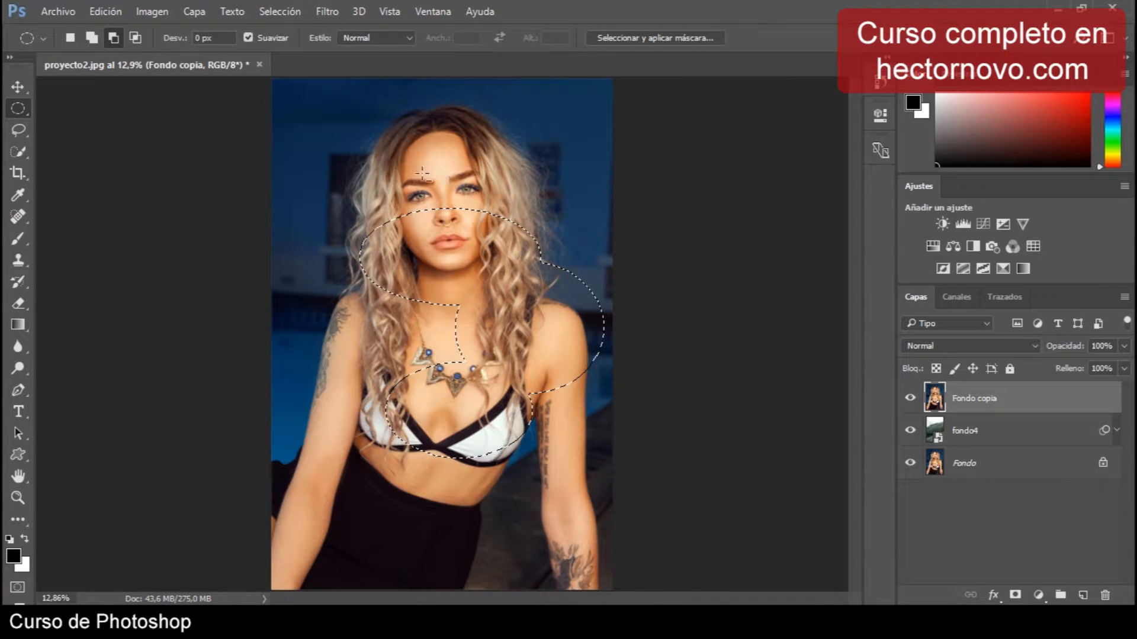
pyautogui.moveTo(369, 165); pyautogui.dragTo(589, 236)
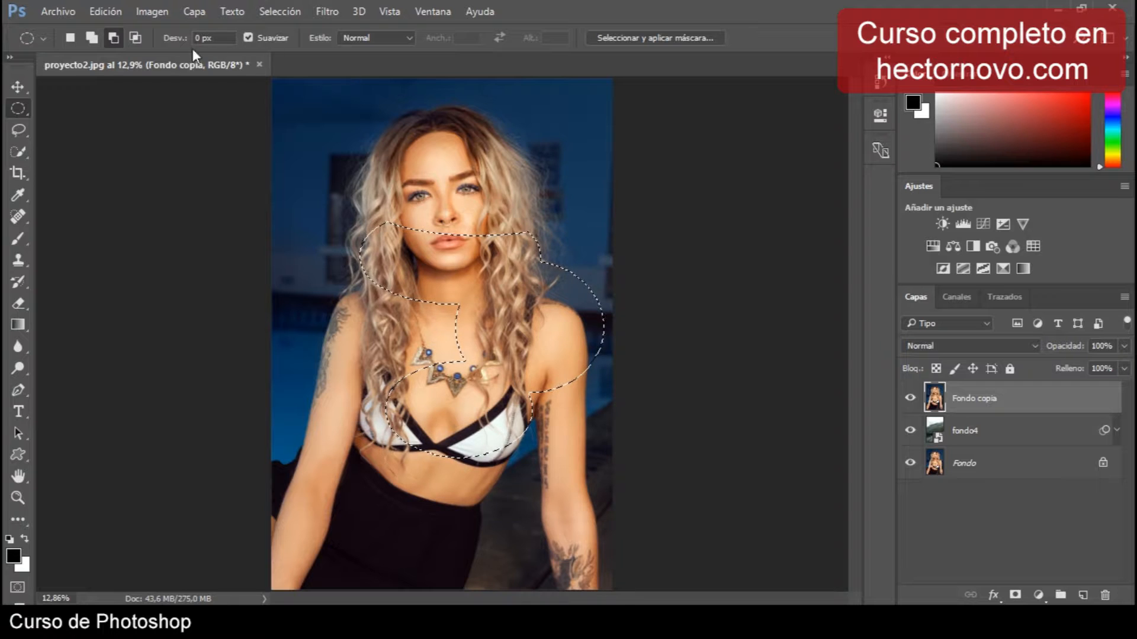
# Intersect the current elliptical selection with a tall ellipse over the hair and shoulder on the photo's right side
pyautogui.click(136, 38)
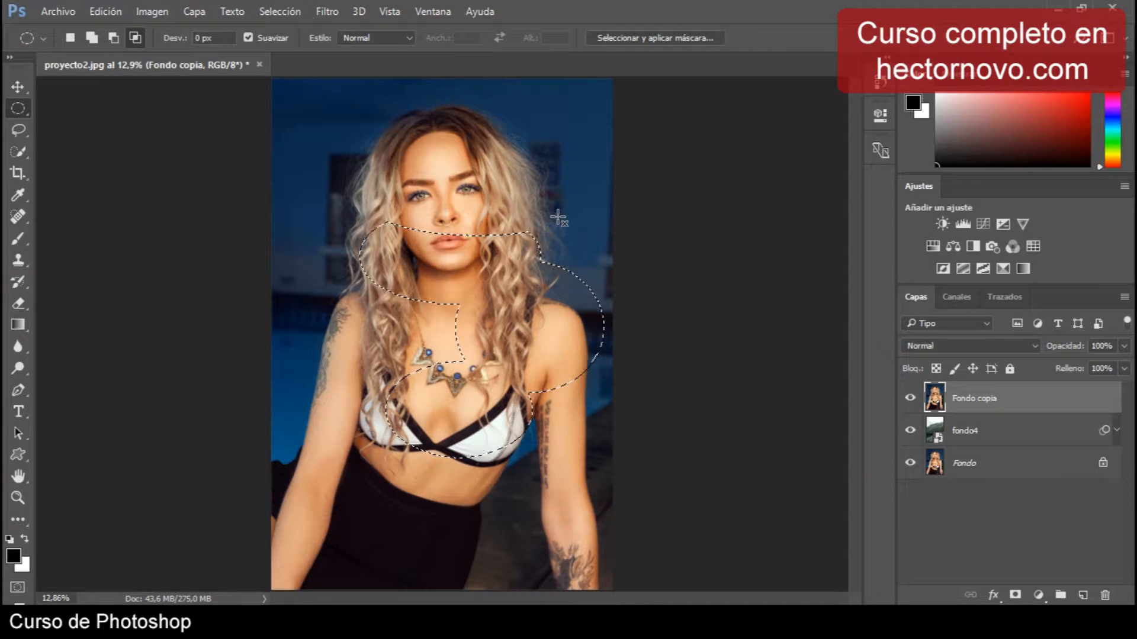
pyautogui.moveTo(499, 189); pyautogui.dragTo(592, 477)
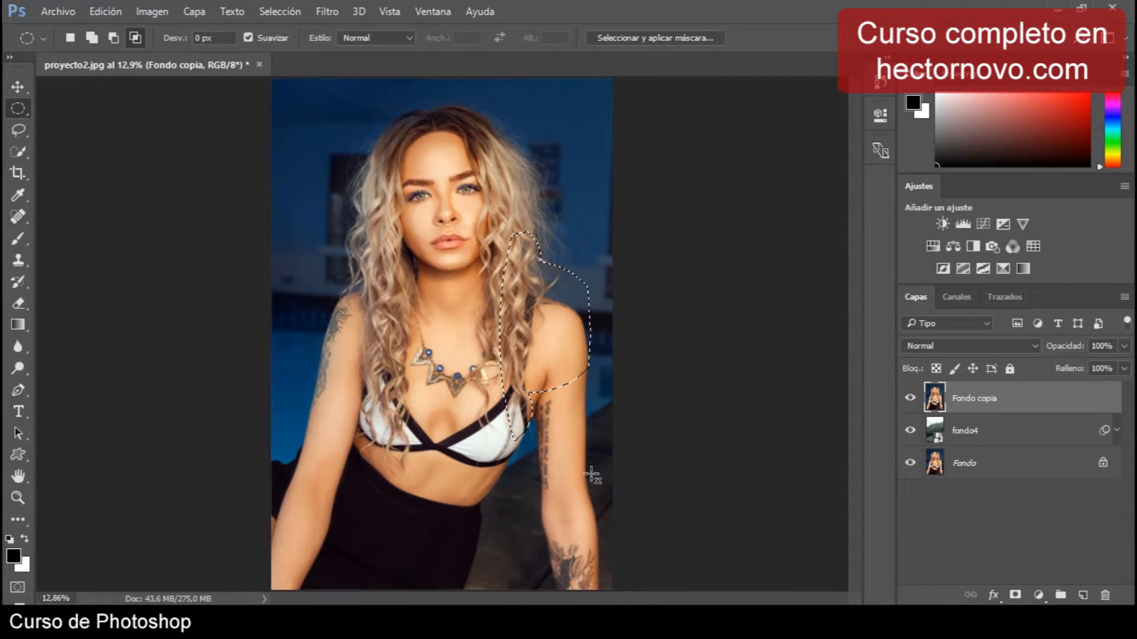
pyautogui.hotkey('shift', 'm')
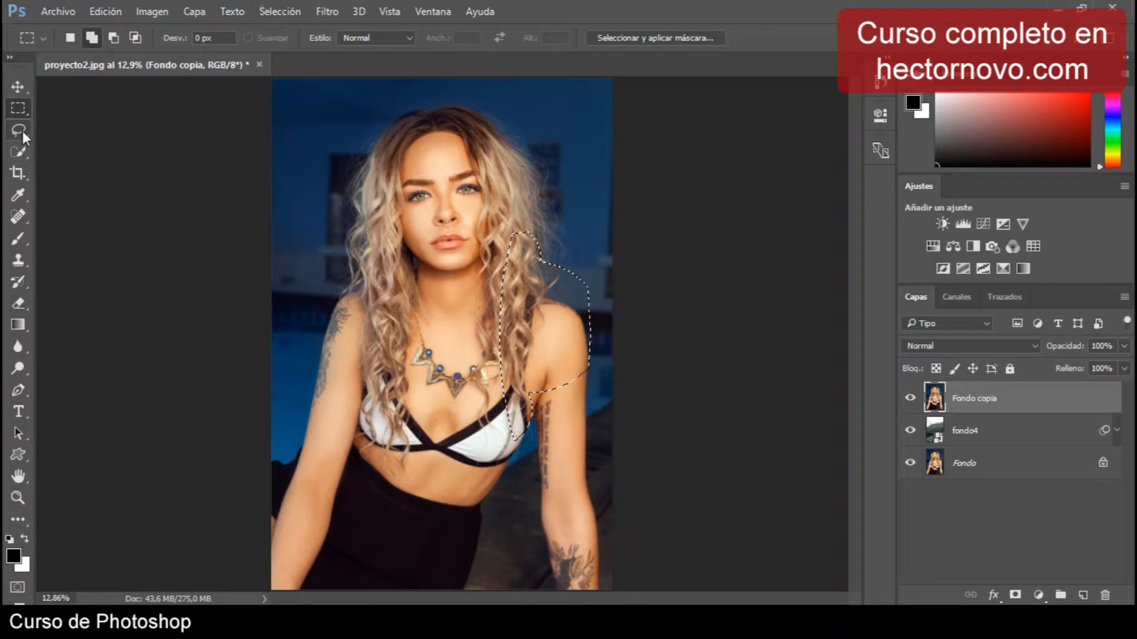
# Clear the selection and, with the Lasso tool in add mode, combine freehand selections over the face, chest and lower torso
pyautogui.click(23, 132)
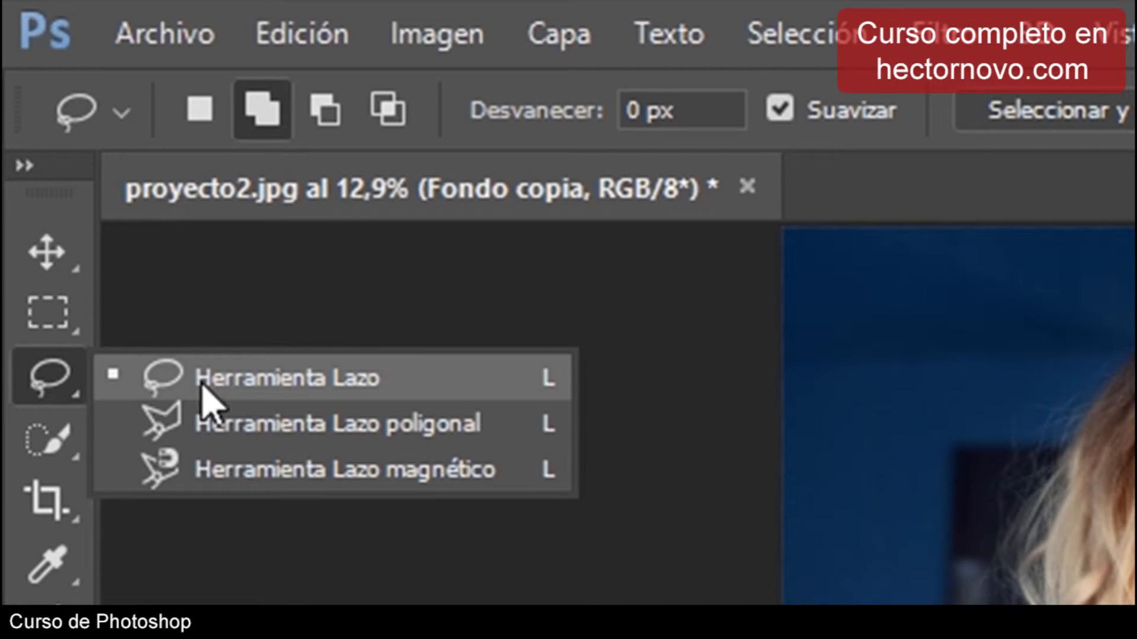
pyautogui.click(236, 382)
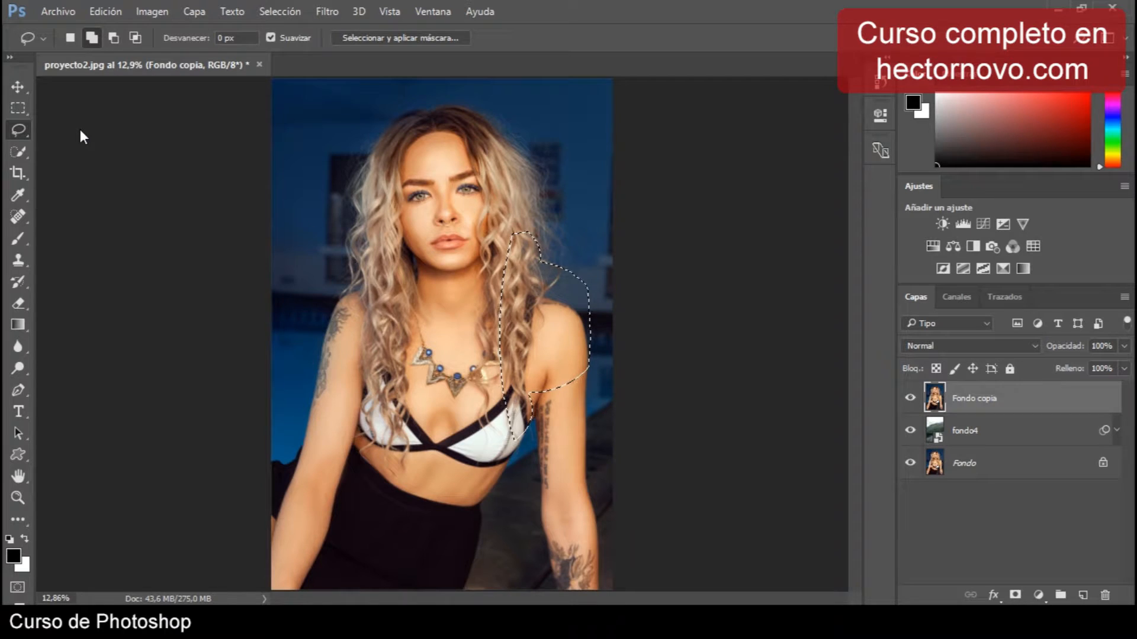
pyautogui.click(79, 132)
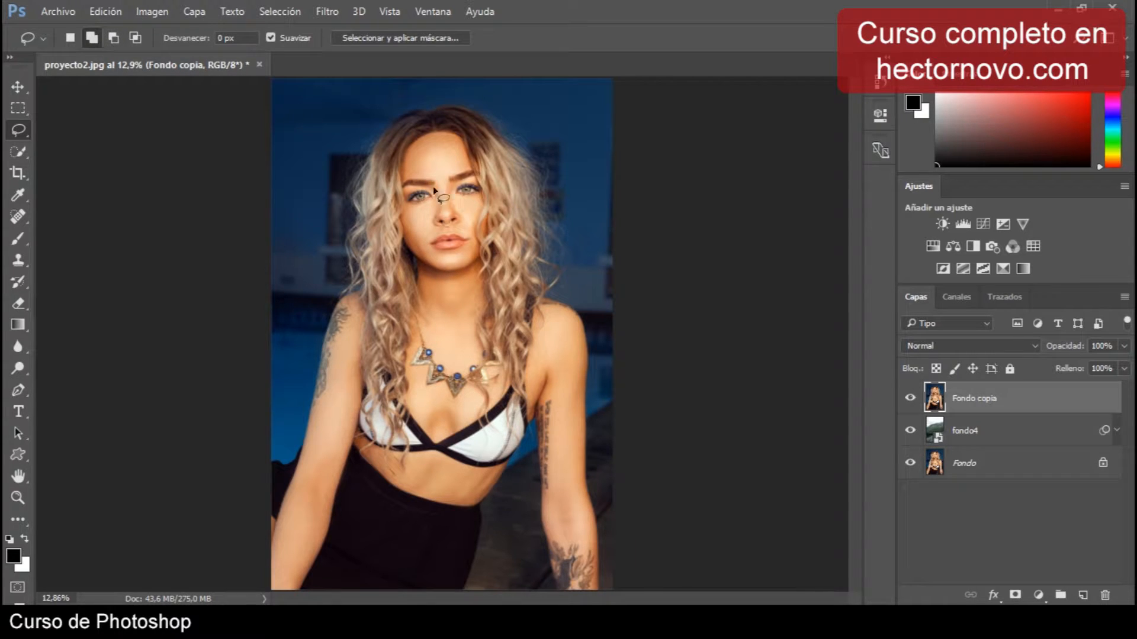
pyautogui.moveTo(422, 241)
pyautogui.mouseDown()
pyautogui.moveTo(452, 126)
pyautogui.moveTo(498, 207)
pyautogui.moveTo(461, 279)
pyautogui.moveTo(432, 270)
pyautogui.mouseUp()
pyautogui.moveTo(365, 302)
pyautogui.mouseDown()
pyautogui.moveTo(433, 254)
pyautogui.moveTo(497, 261)
pyautogui.moveTo(560, 328)
pyautogui.moveTo(570, 382)
pyautogui.moveTo(442, 424)
pyautogui.moveTo(359, 395)
pyautogui.moveTo(333, 309)
pyautogui.moveTo(363, 302)
pyautogui.mouseUp()
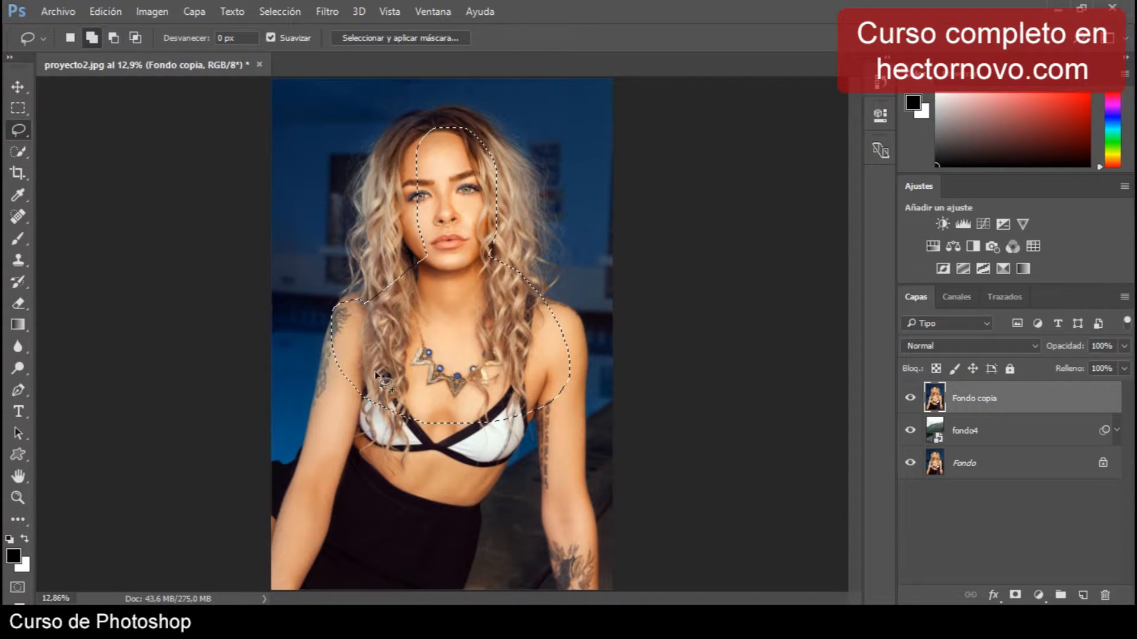
pyautogui.moveTo(328, 398)
pyautogui.mouseDown()
pyautogui.moveTo(517, 417)
pyautogui.moveTo(522, 477)
pyautogui.moveTo(473, 539)
pyautogui.moveTo(416, 560)
pyautogui.moveTo(328, 468)
pyautogui.moveTo(325, 404)
pyautogui.mouseUp()
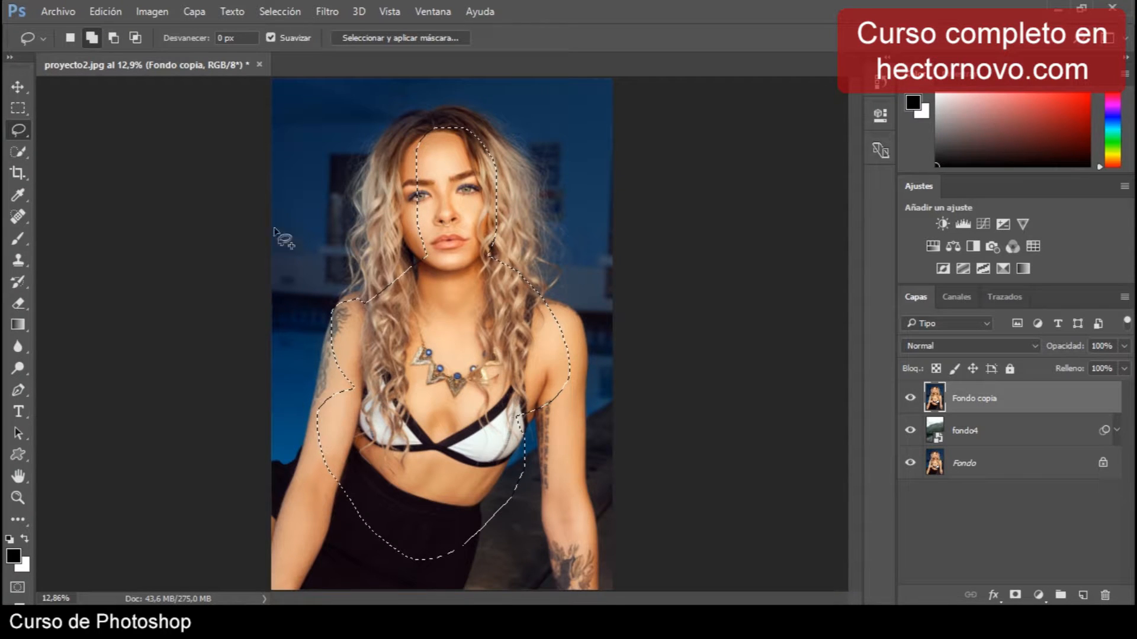
# Subtract a freehand area over the shoulder on the photo's right side from the lasso selection, and deselect
pyautogui.click(115, 37)
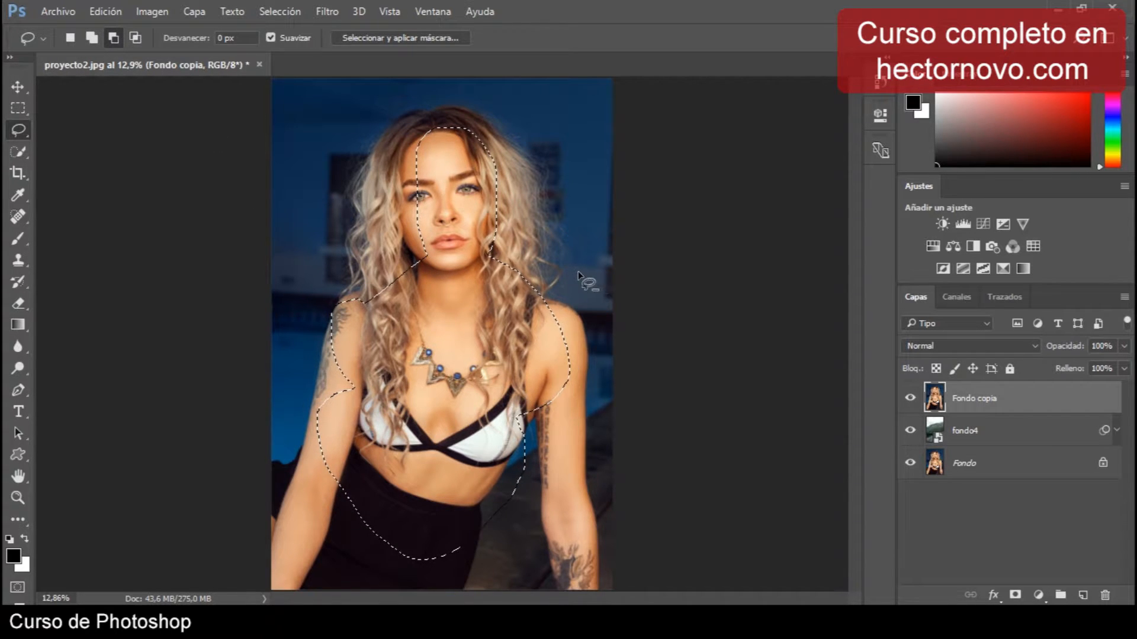
pyautogui.moveTo(514, 366)
pyautogui.mouseDown()
pyautogui.moveTo(495, 499)
pyautogui.moveTo(550, 524)
pyautogui.moveTo(590, 425)
pyautogui.moveTo(568, 286)
pyautogui.mouseUp()
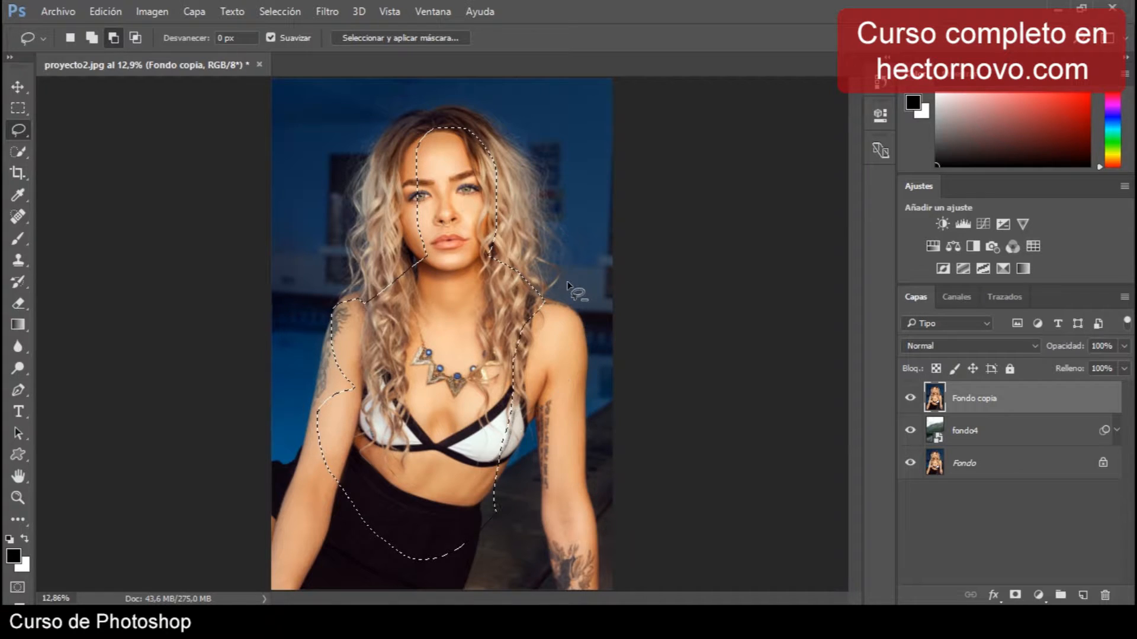
pyautogui.click(94, 37)
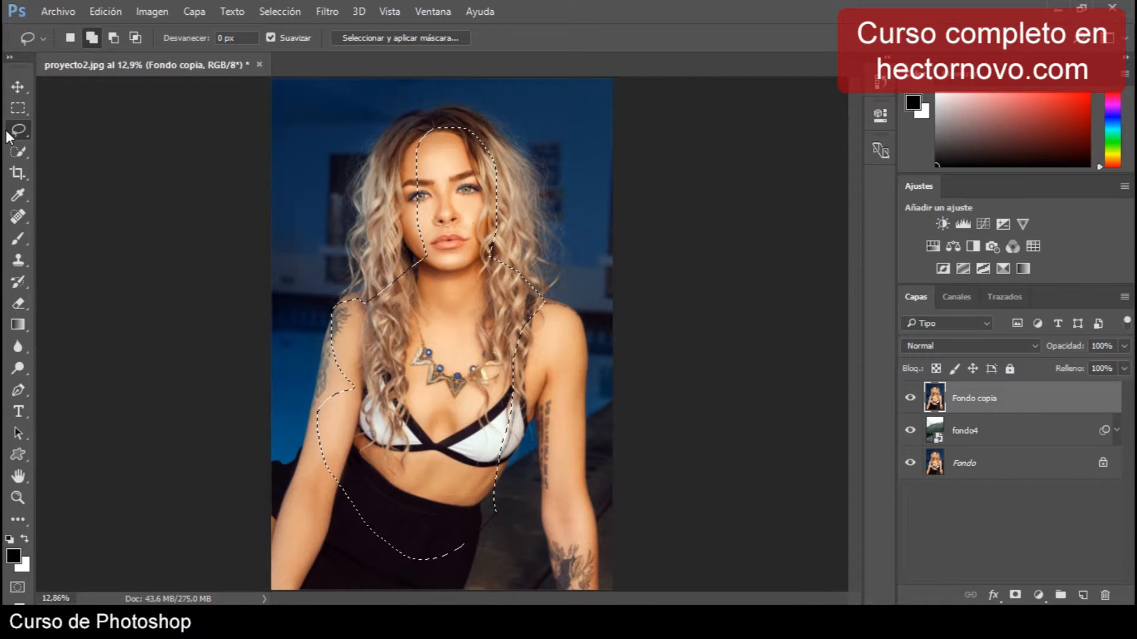
pyautogui.hotkey('ctrl', 'd')
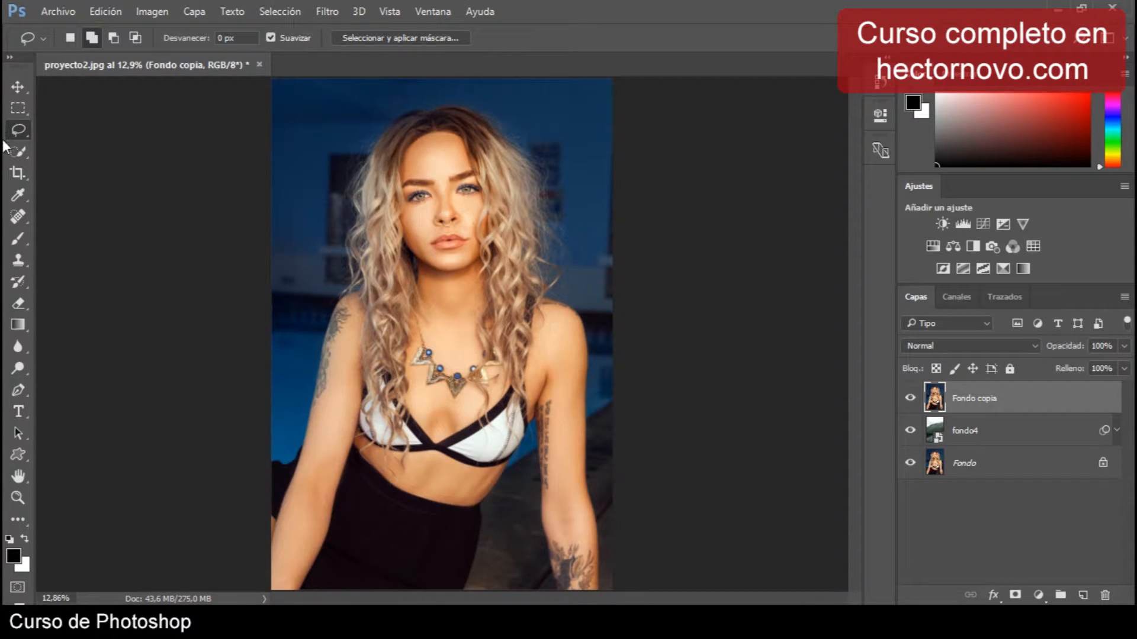
# Draw a closed five-sided Polygonal Lasso selection around the head, shoulders and chest, and deselect
pyautogui.rightClick(24, 129)
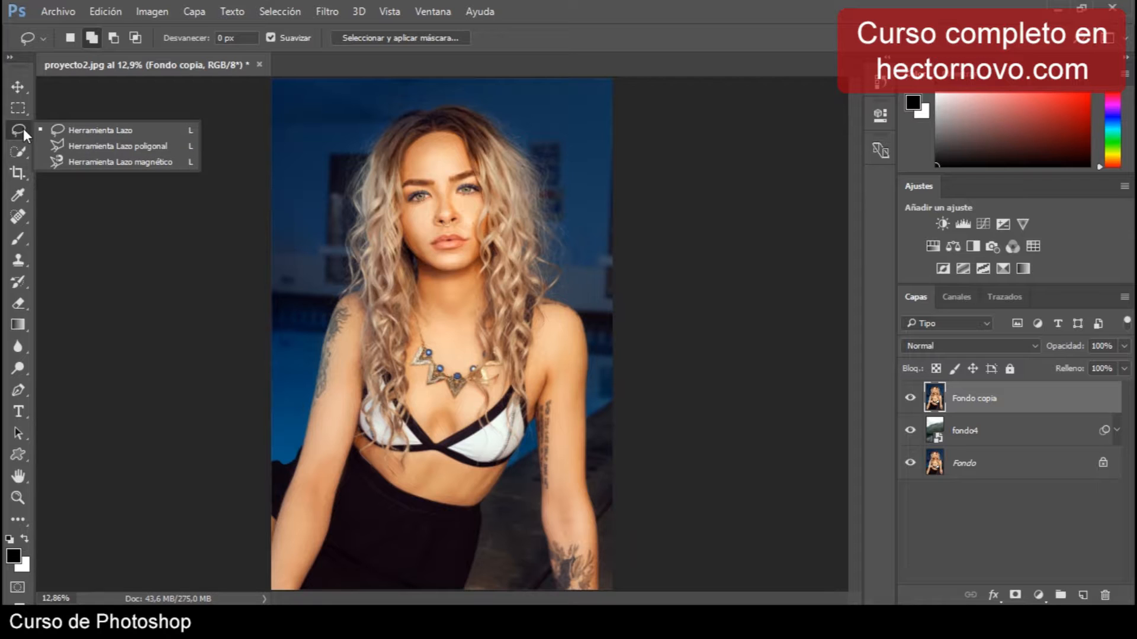
pyautogui.click(123, 146)
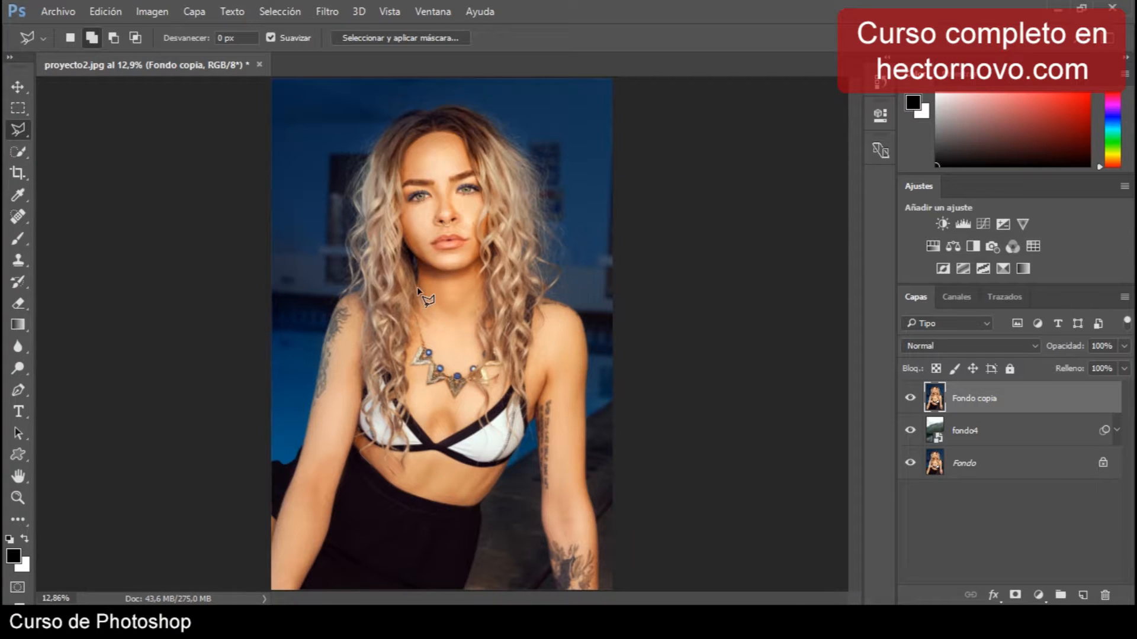
pyautogui.click(315, 292)
pyautogui.click(353, 122)
pyautogui.click(552, 116)
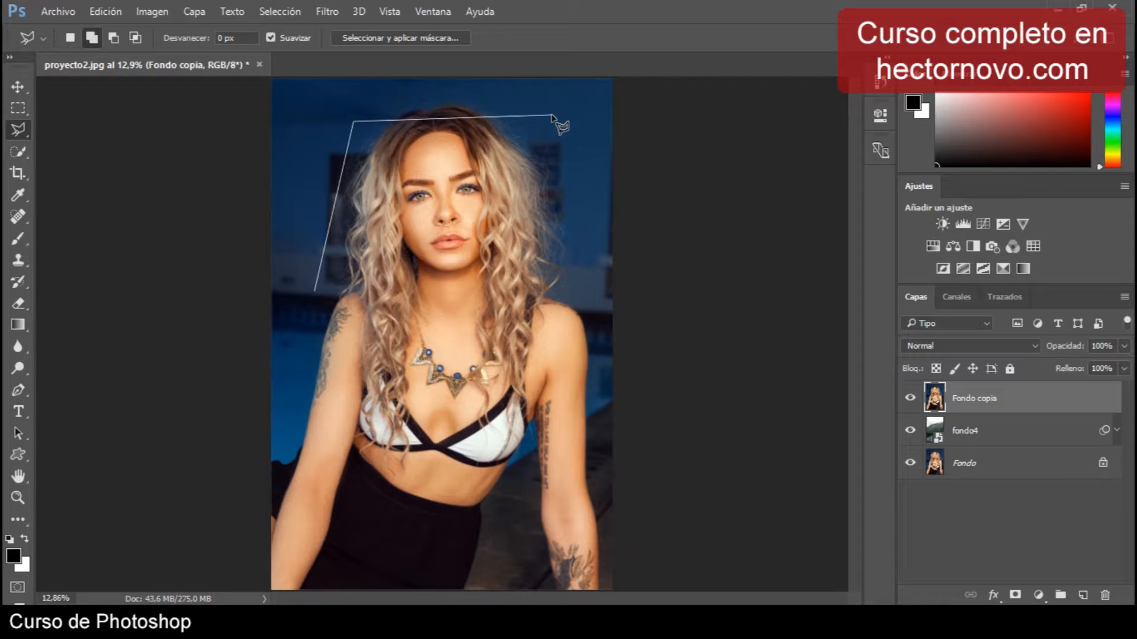
pyautogui.click(586, 294)
pyautogui.click(471, 458)
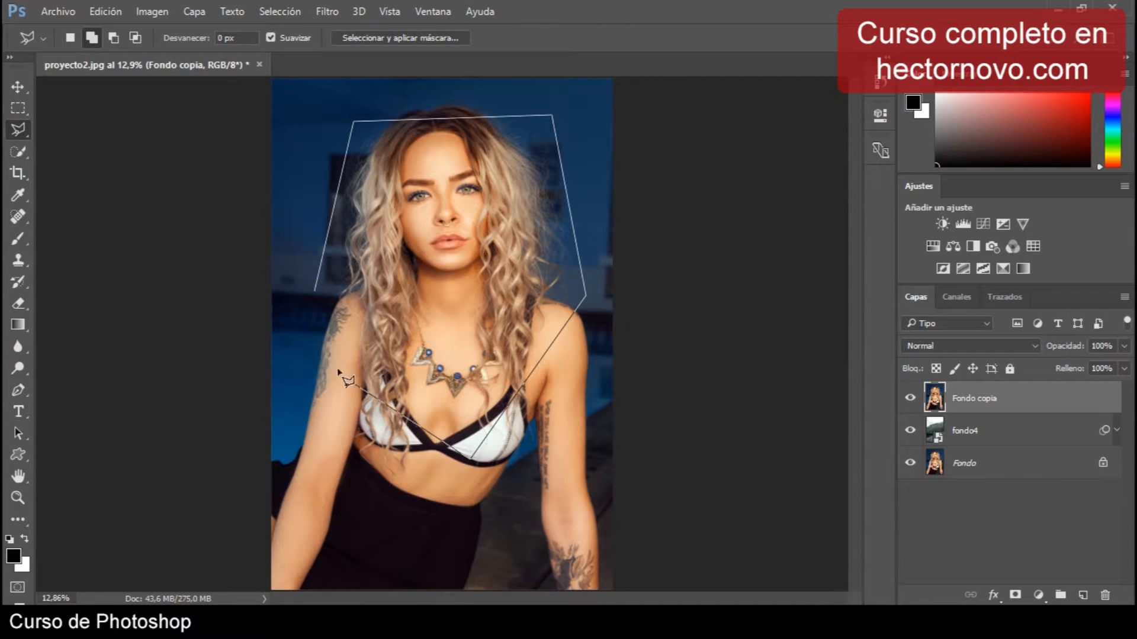
pyautogui.click(315, 294)
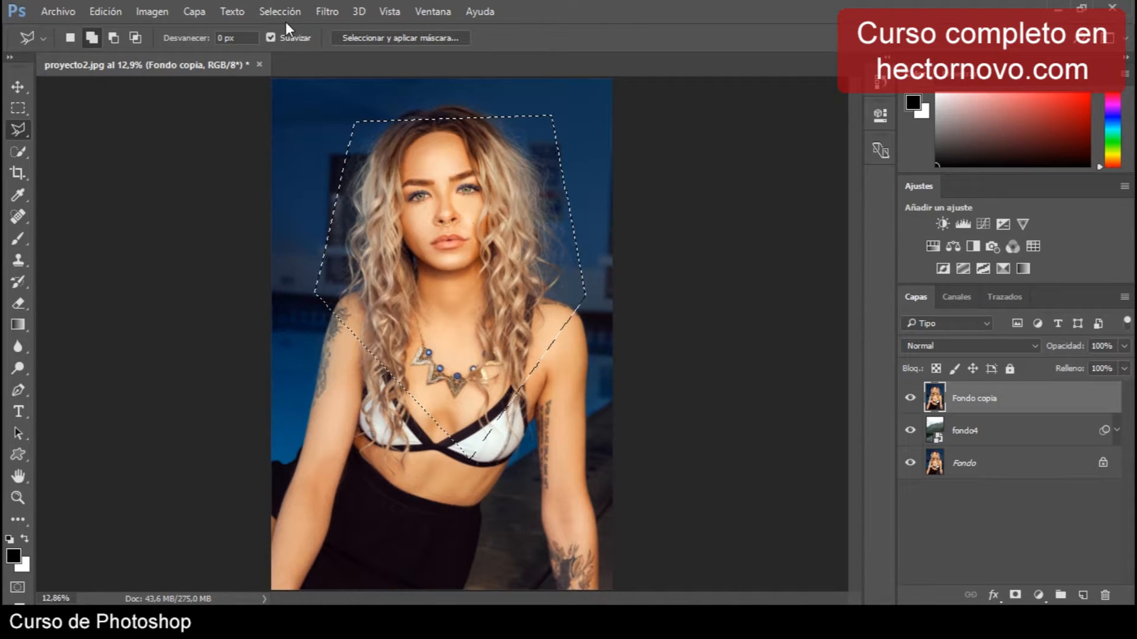
pyautogui.hotkey('ctrl', 'd')
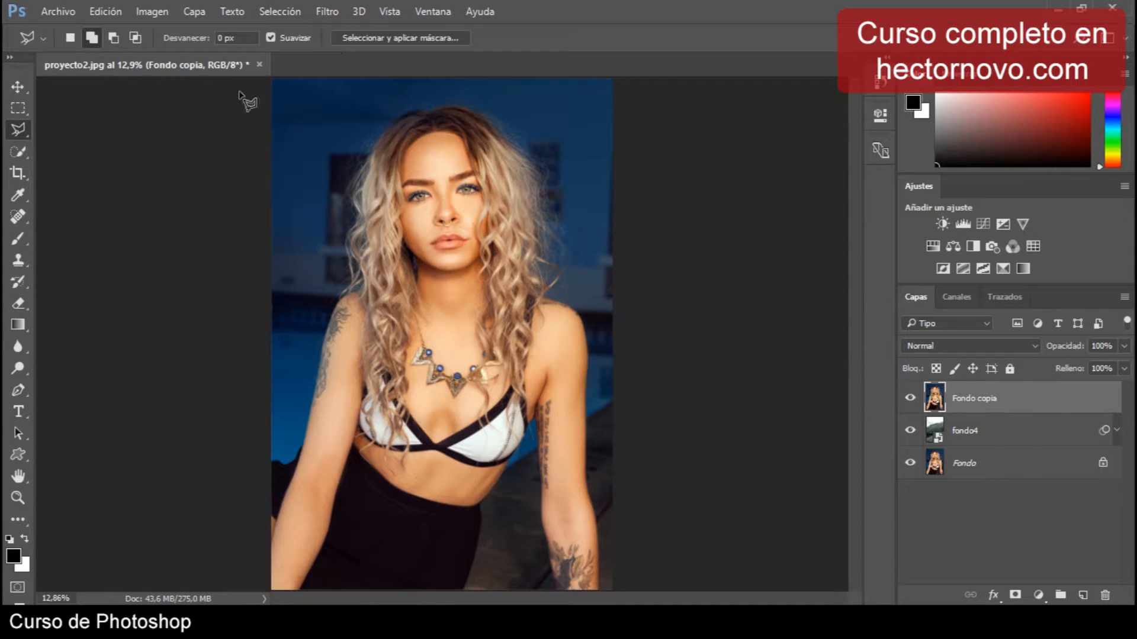
# Trace the woman's outline with the Magnetic Lasso, close it at the skirt edge, and deselect
pyautogui.rightClick(13, 133)
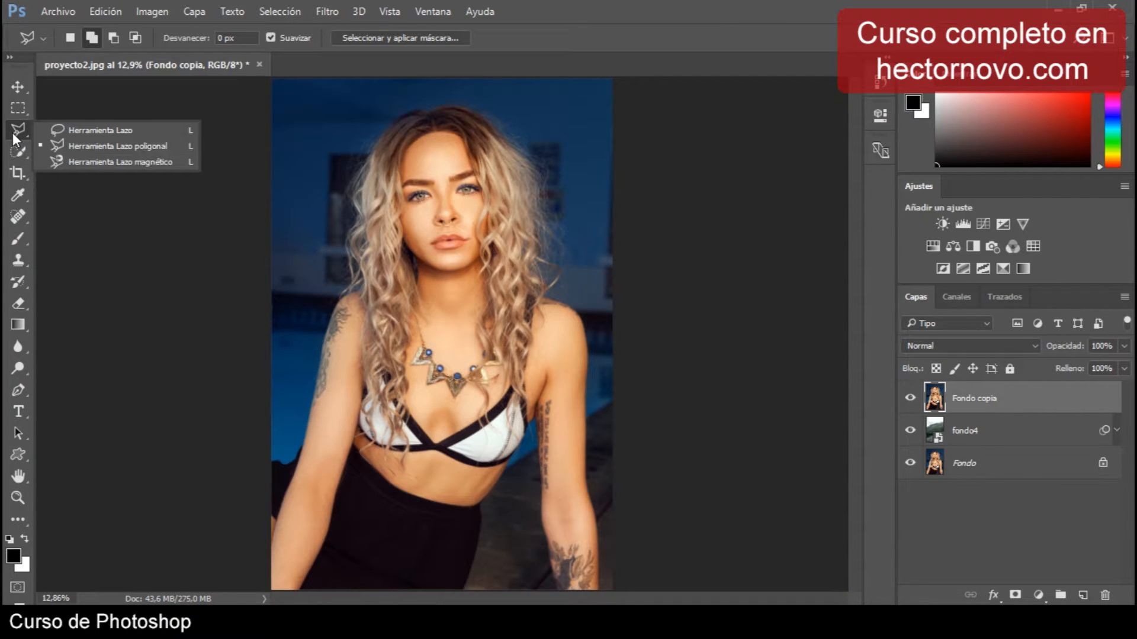
pyautogui.click(133, 161)
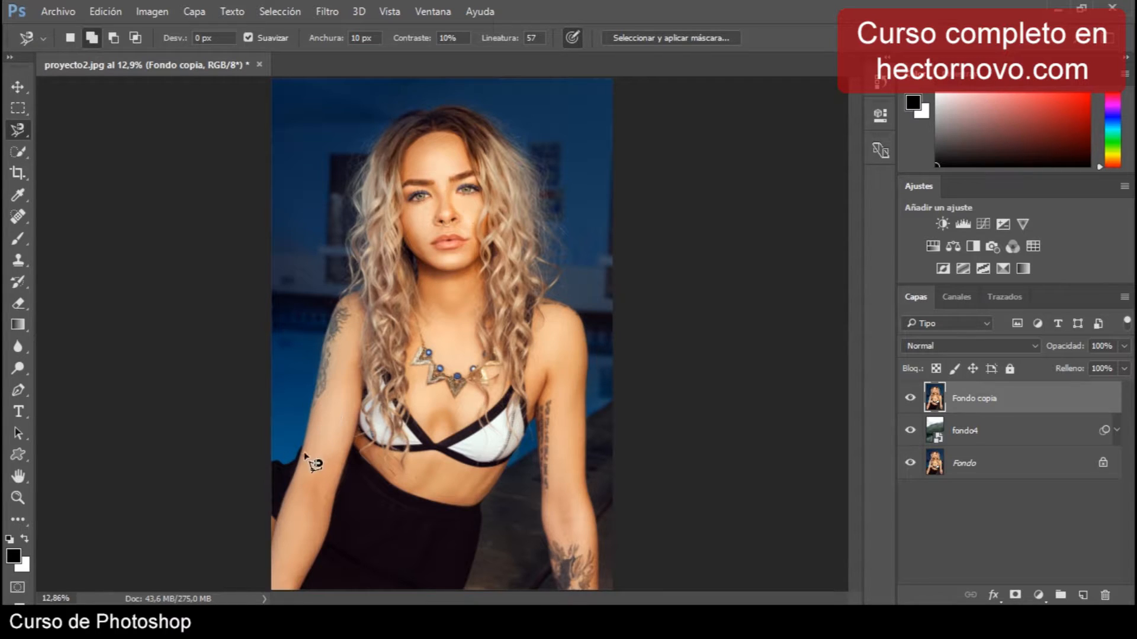
pyautogui.click(274, 463)
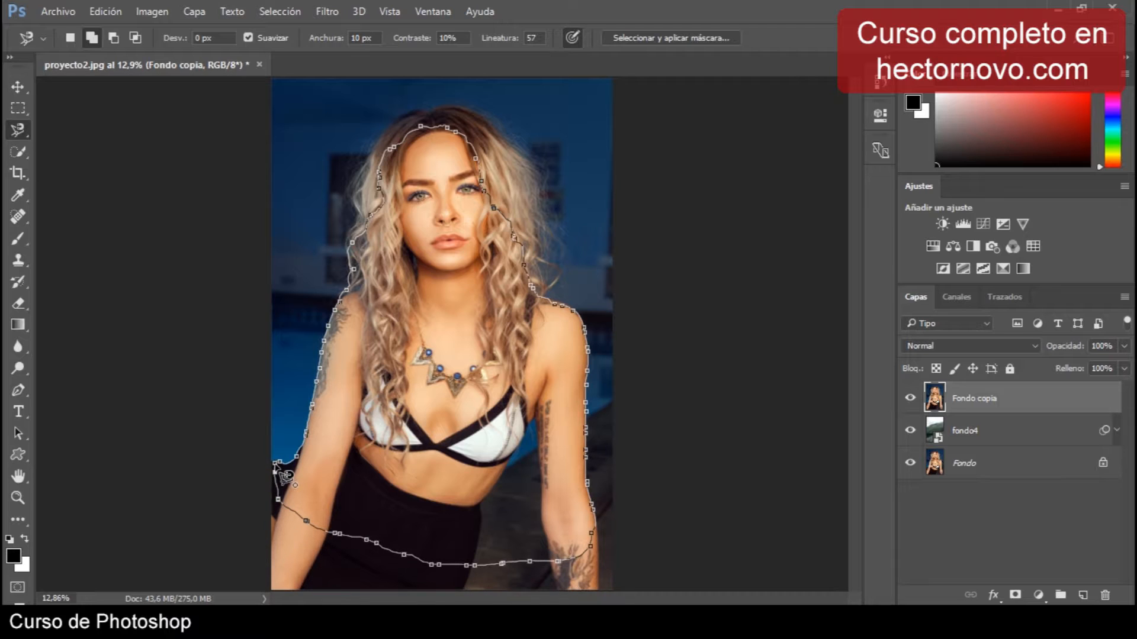
pyautogui.click(278, 467)
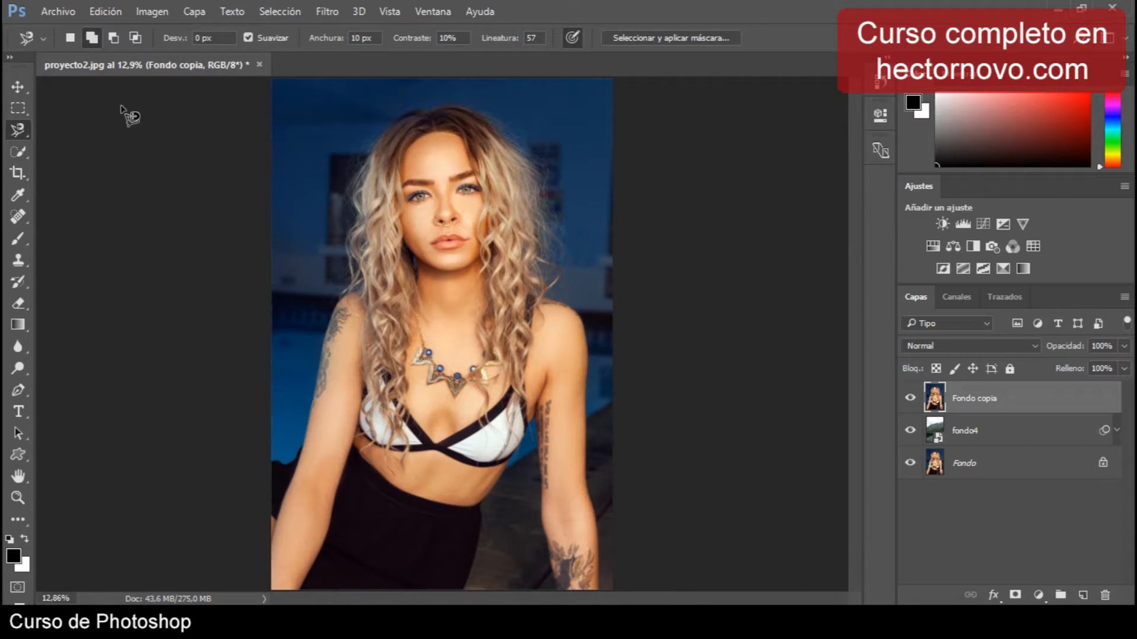
# Draw a freehand Lasso selection loosely enclosing the head, hair, shoulders and upper chest
pyautogui.rightClick(24, 128)
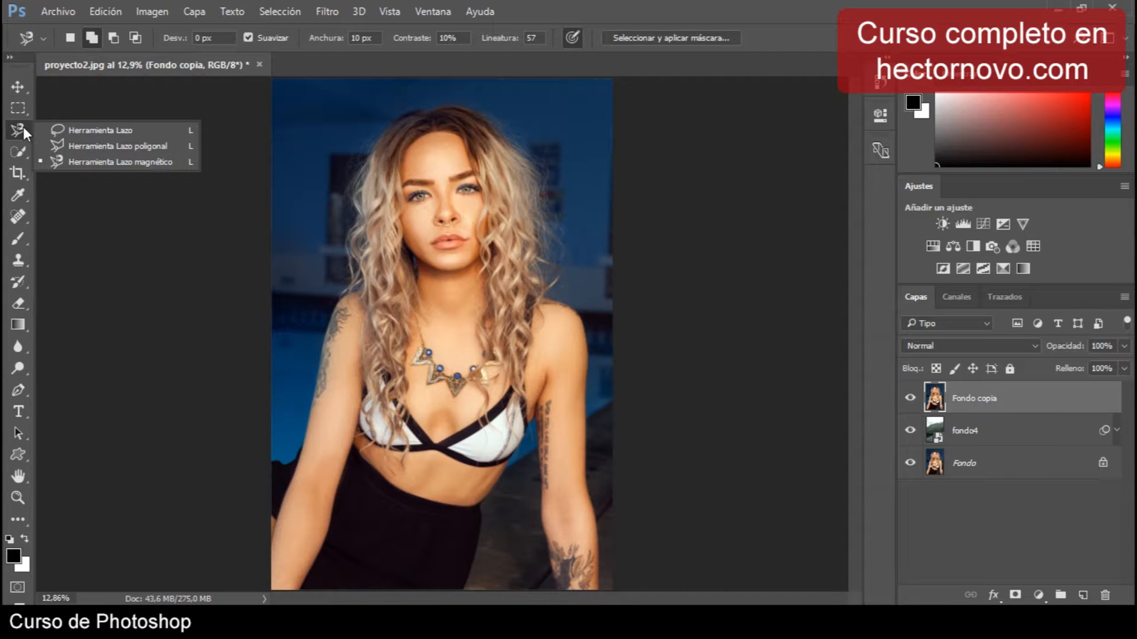
pyautogui.click(108, 129)
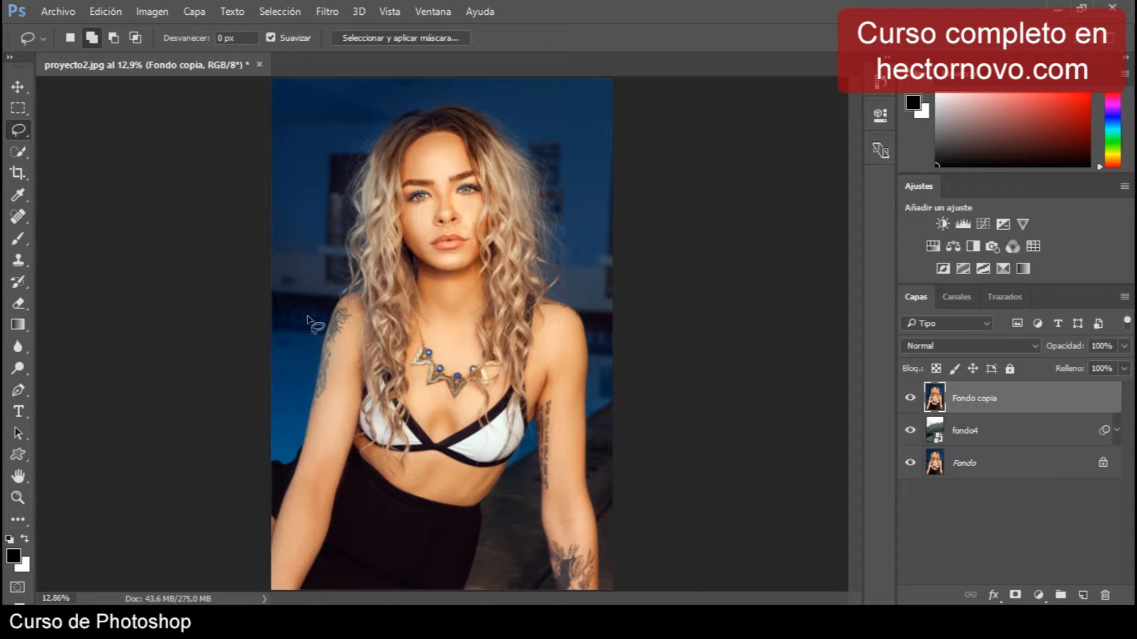
pyautogui.moveTo(320, 347)
pyautogui.mouseDown()
pyautogui.moveTo(339, 285)
pyautogui.moveTo(341, 195)
pyautogui.moveTo(357, 138)
pyautogui.moveTo(391, 112)
pyautogui.mouseUp()
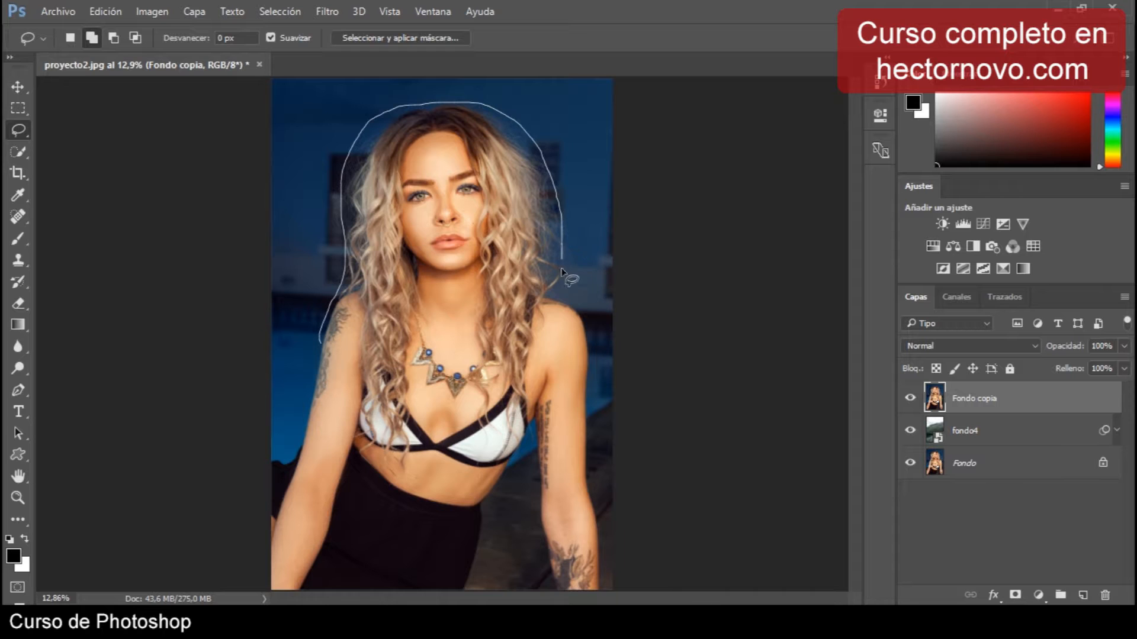
pyautogui.moveTo(552, 366)
pyautogui.mouseDown()
pyautogui.moveTo(490, 416)
pyautogui.moveTo(396, 426)
pyautogui.moveTo(312, 389)
pyautogui.moveTo(304, 346)
pyautogui.mouseUp()
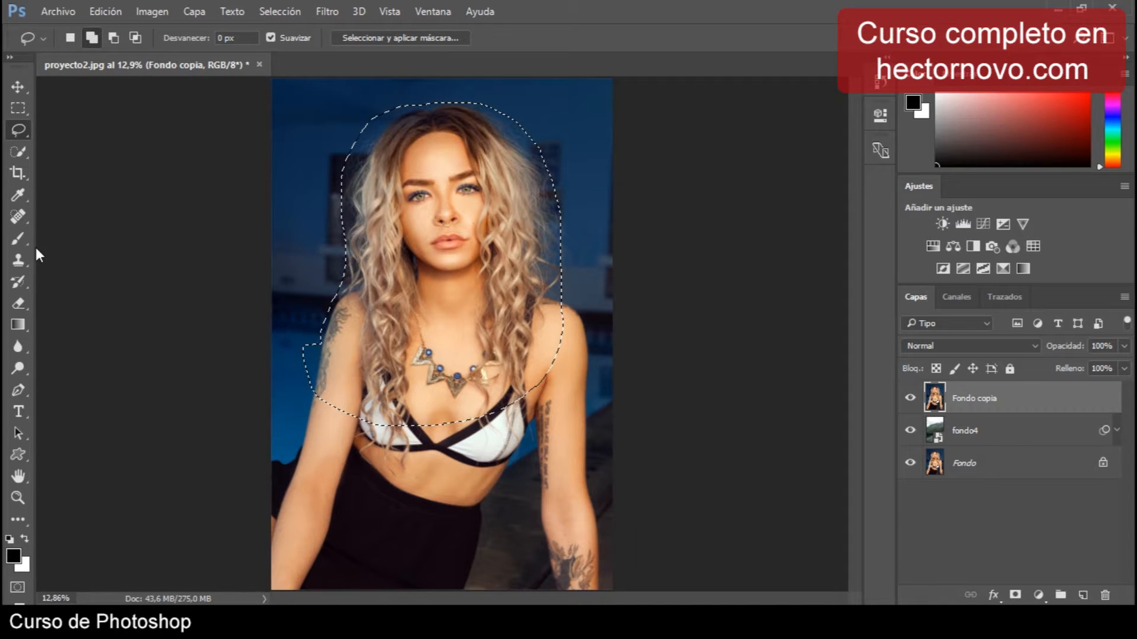
# Set the Pen tool to Trazado mode with Combinar formas, and view its Goma elástica option
pyautogui.click(24, 388)
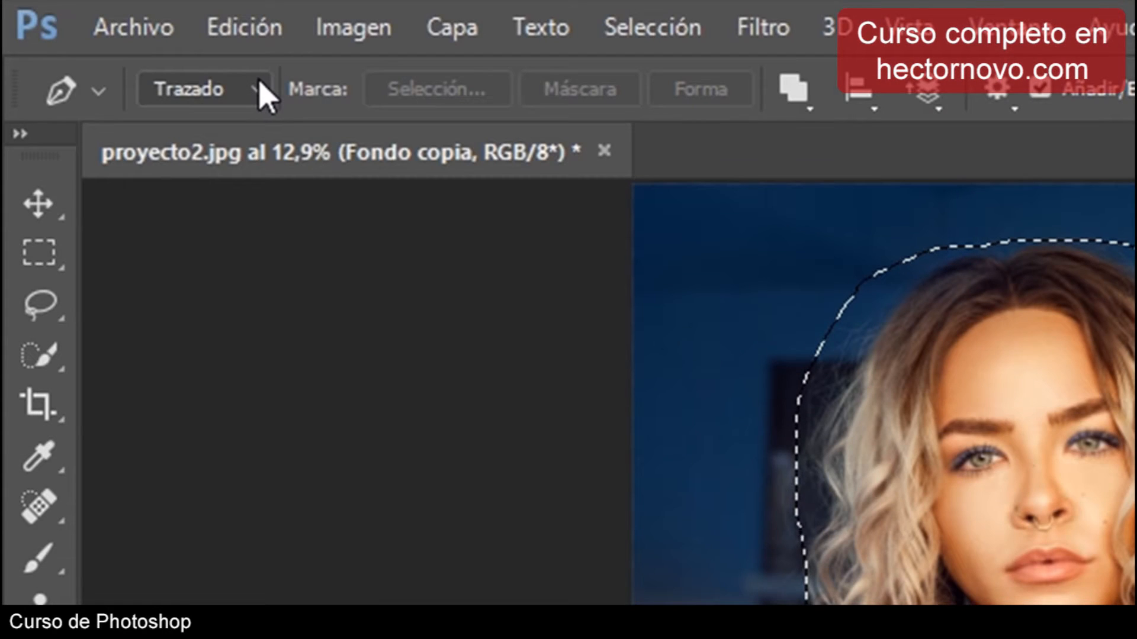
pyautogui.click(260, 92)
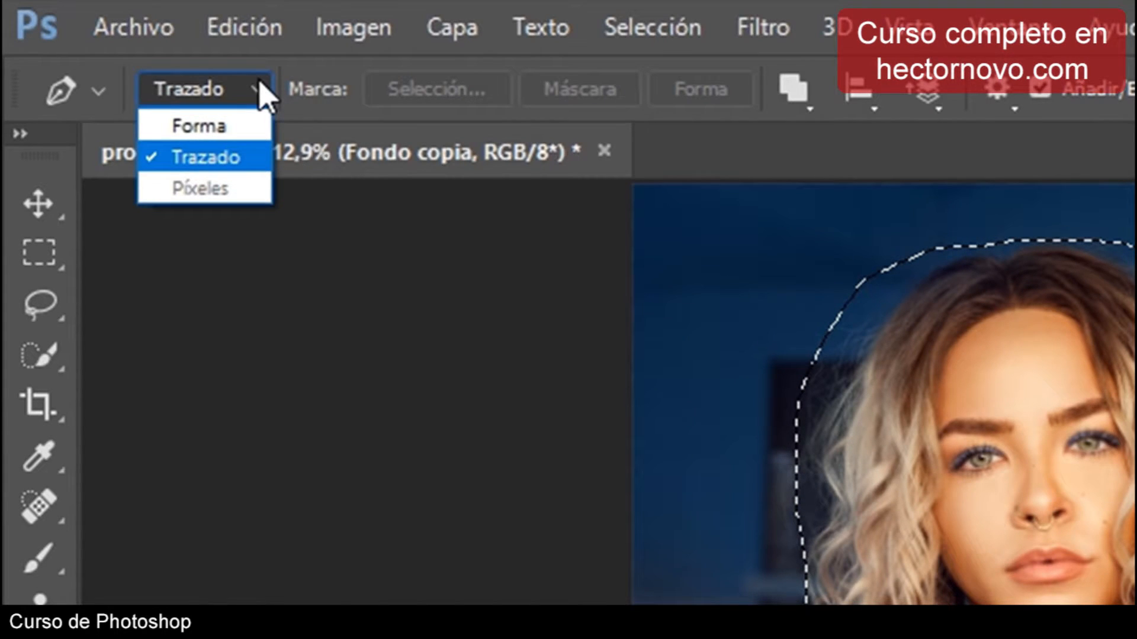
pyautogui.click(233, 158)
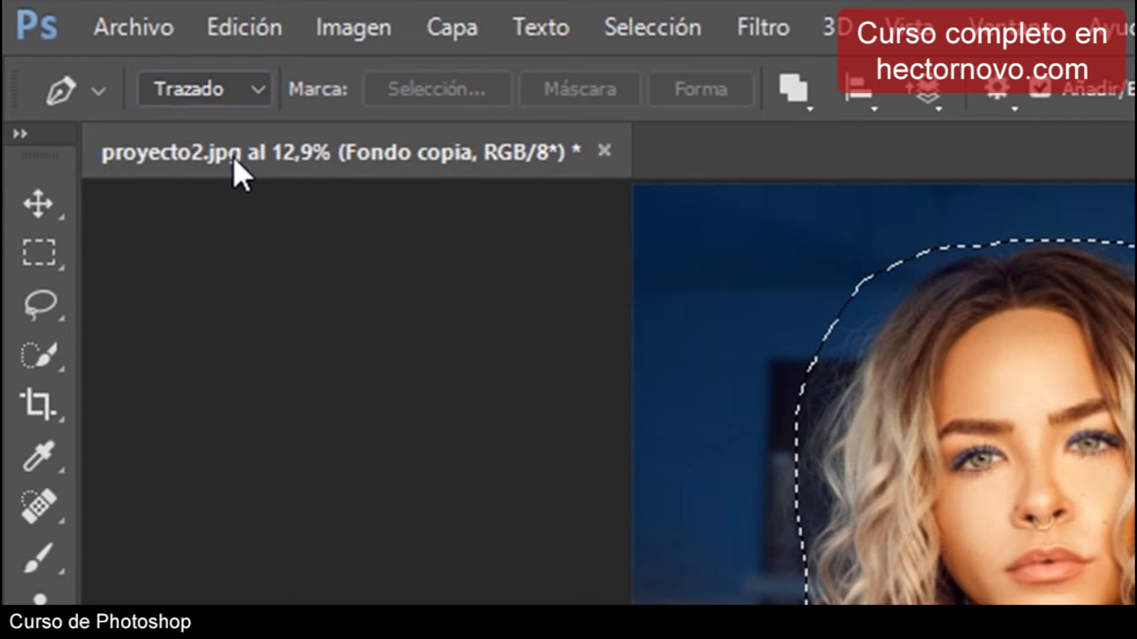
pyautogui.click(795, 89)
pyautogui.click(863, 175)
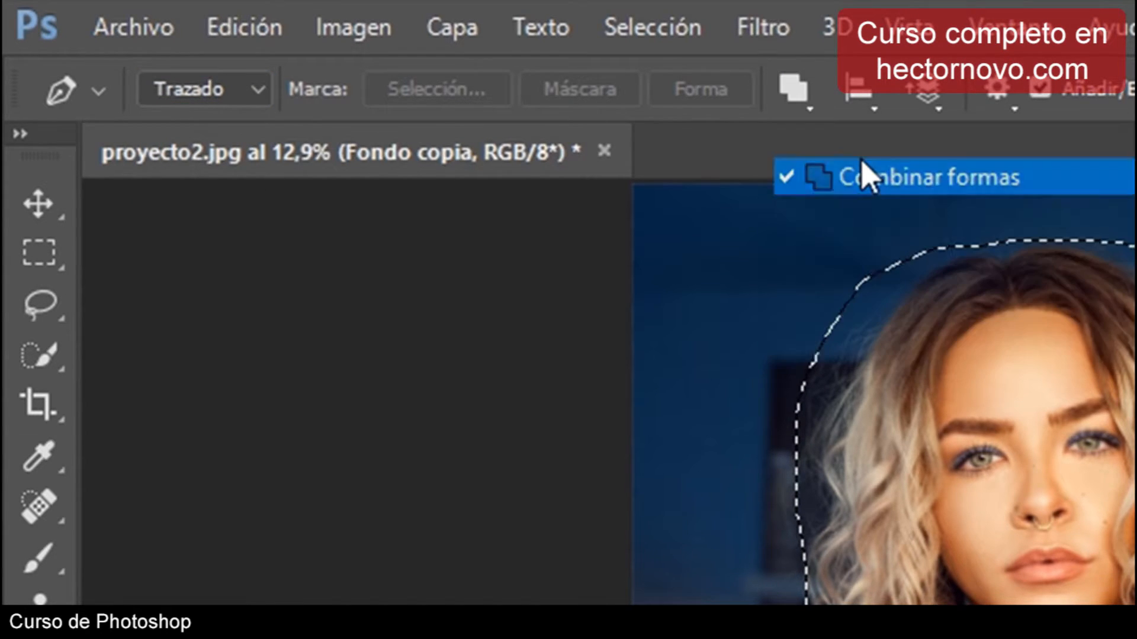
pyautogui.click(1013, 106)
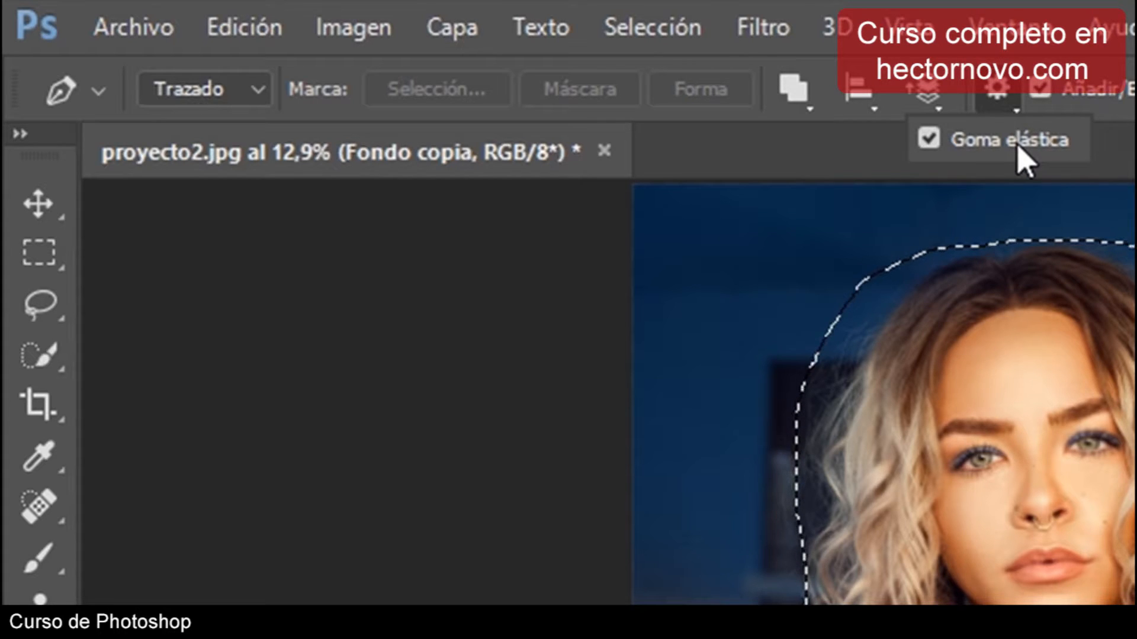
pyautogui.click(1013, 103)
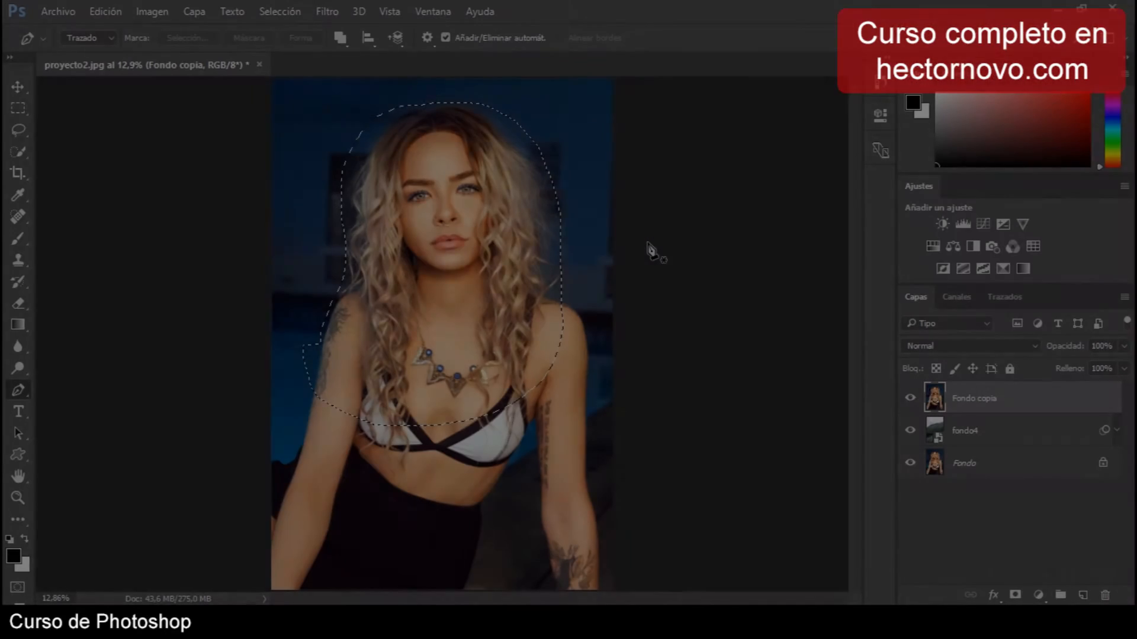
# Start a Pen path on the outer edge of the tattooed arm and trace it down along the arm and the dark skirt's upper edge
pyautogui.hotkey('ctrl', '+')
pyautogui.hotkey('ctrl', '+')
pyautogui.hotkey('ctrl', '+')
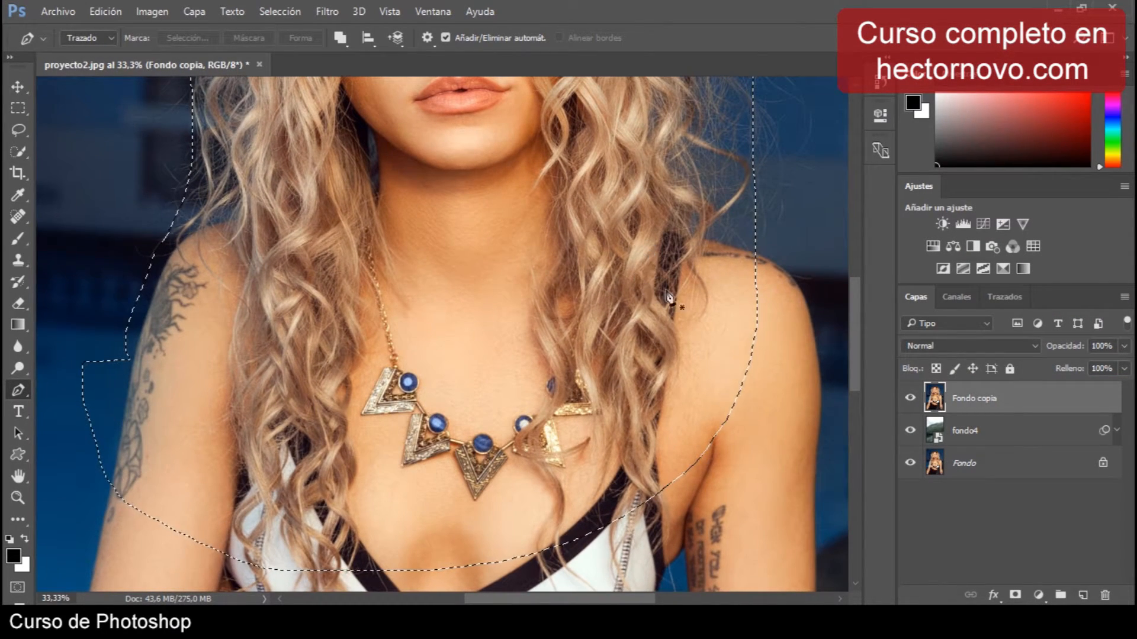
pyautogui.moveTo(318, 317); pyautogui.dragTo(586, 65)
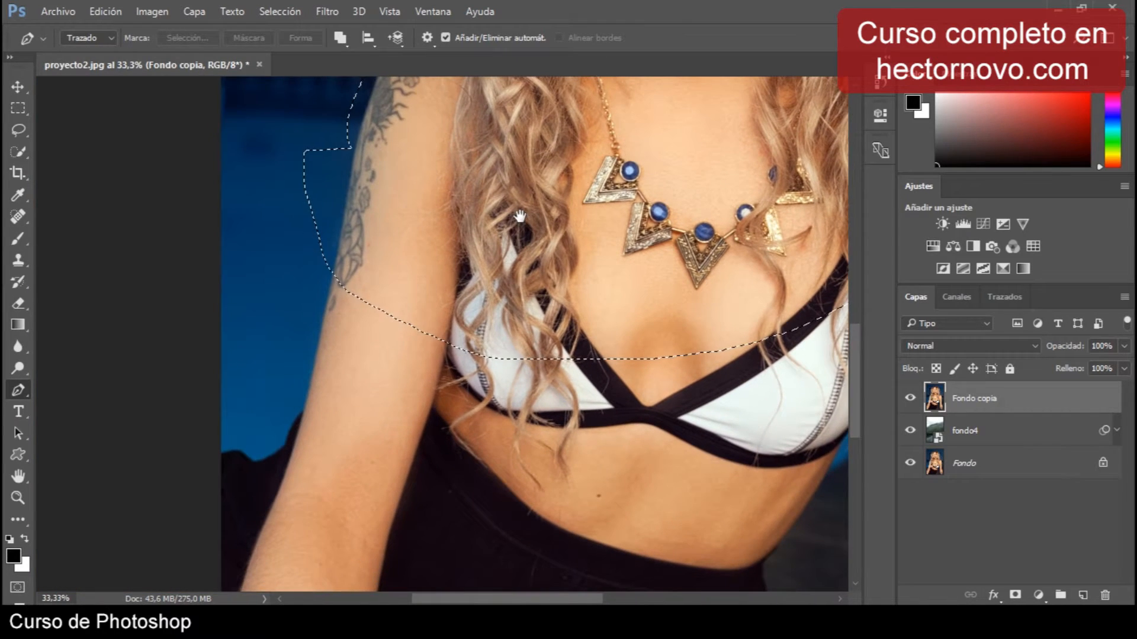
pyautogui.moveTo(389, 237); pyautogui.dragTo(432, 181)
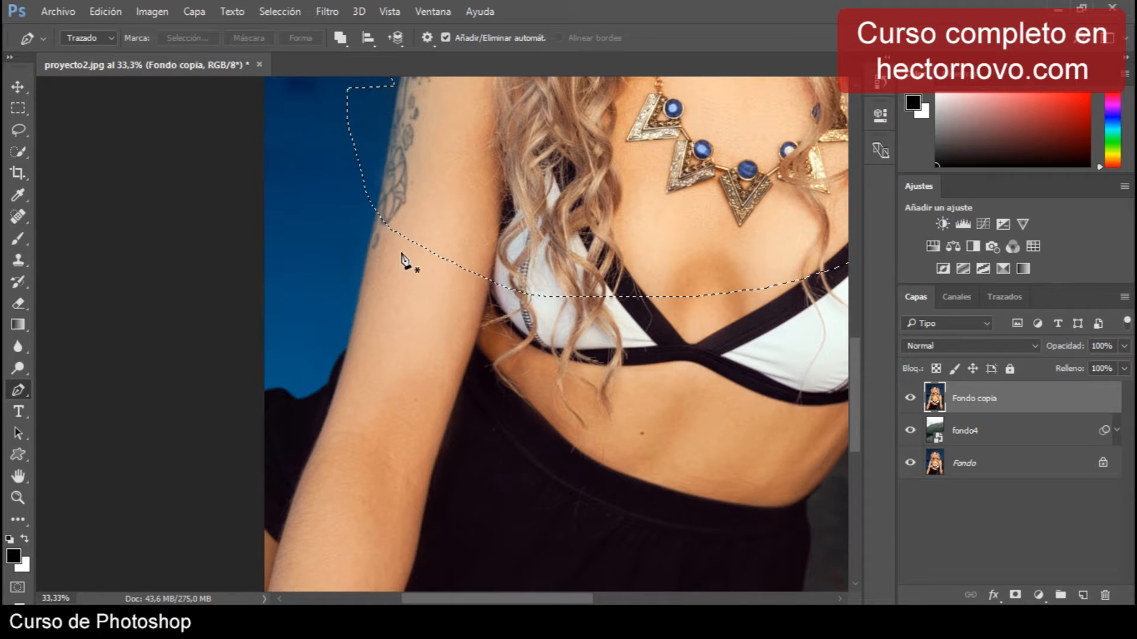
pyautogui.click(385, 166)
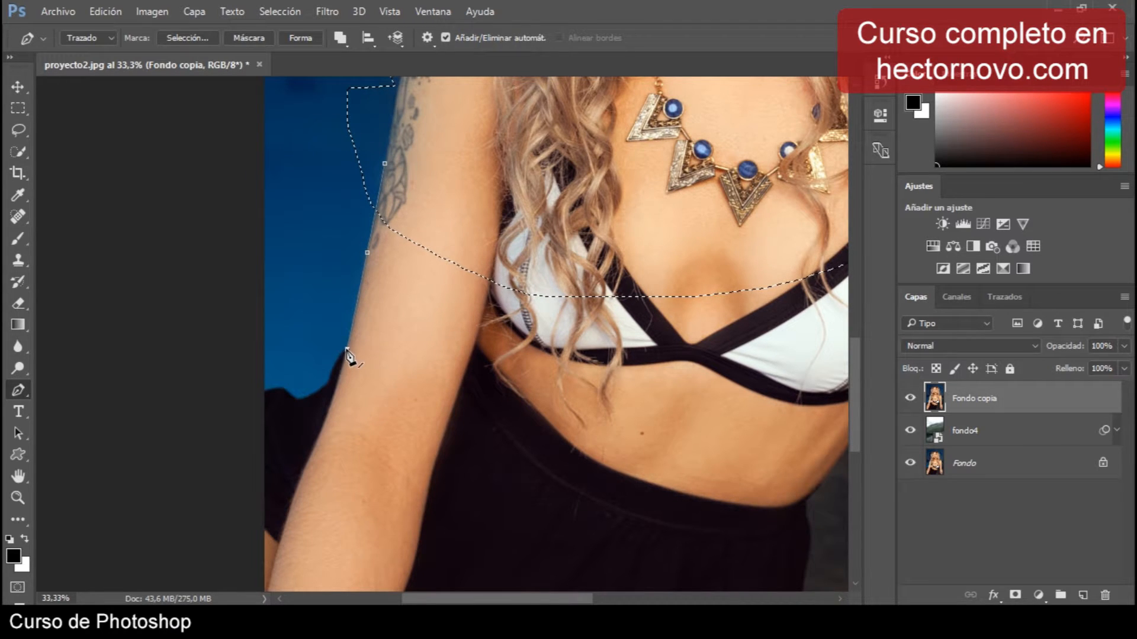
pyautogui.click(326, 388)
pyautogui.click(301, 399)
pyautogui.click(283, 388)
# Continue the path past the photo's left edge and down to just outside its lower-left corner
pyautogui.moveTo(256, 392); pyautogui.dragTo(233, 218)
pyautogui.click(234, 218)
pyautogui.click(231, 383)
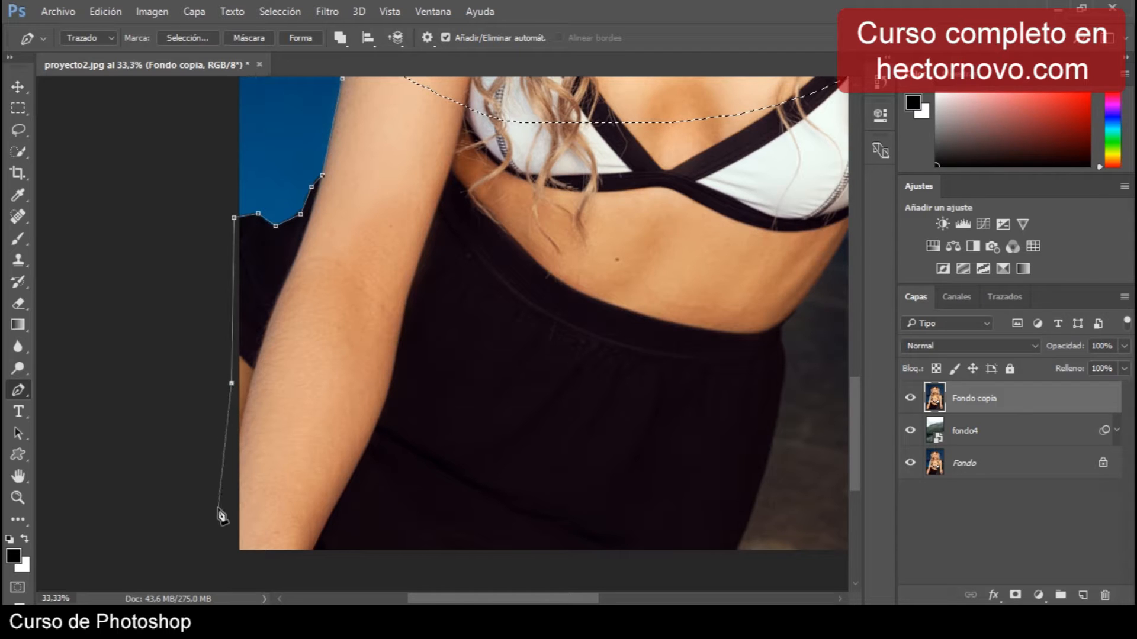
pyautogui.click(231, 563)
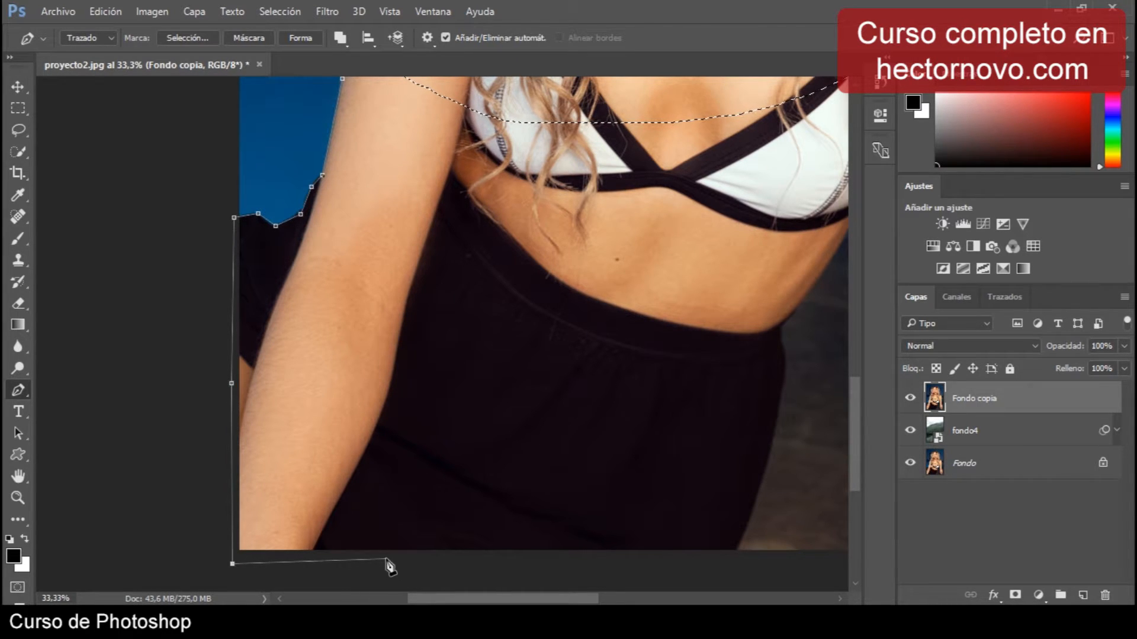
# Run the path below the photo and up roughly across the skirt and torso, closing it at the starting anchor on the arm
pyautogui.click(386, 558)
pyautogui.click(468, 492)
pyautogui.click(519, 350)
pyautogui.click(579, 167)
pyautogui.click(614, 95)
pyautogui.moveTo(613, 125); pyautogui.dragTo(608, 319)
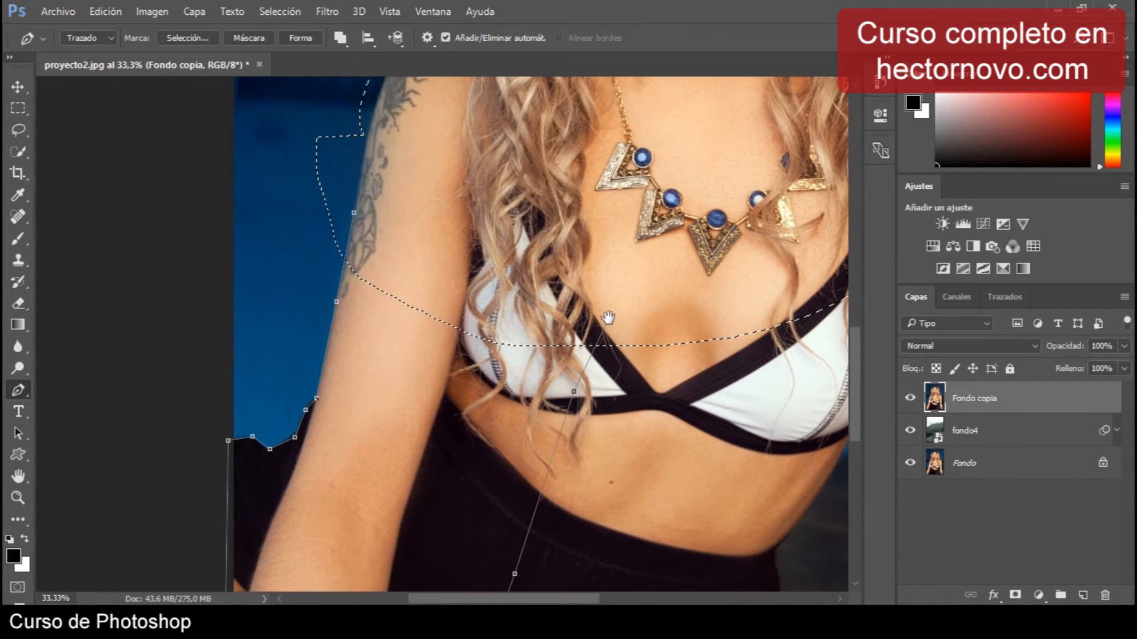
pyautogui.click(355, 213)
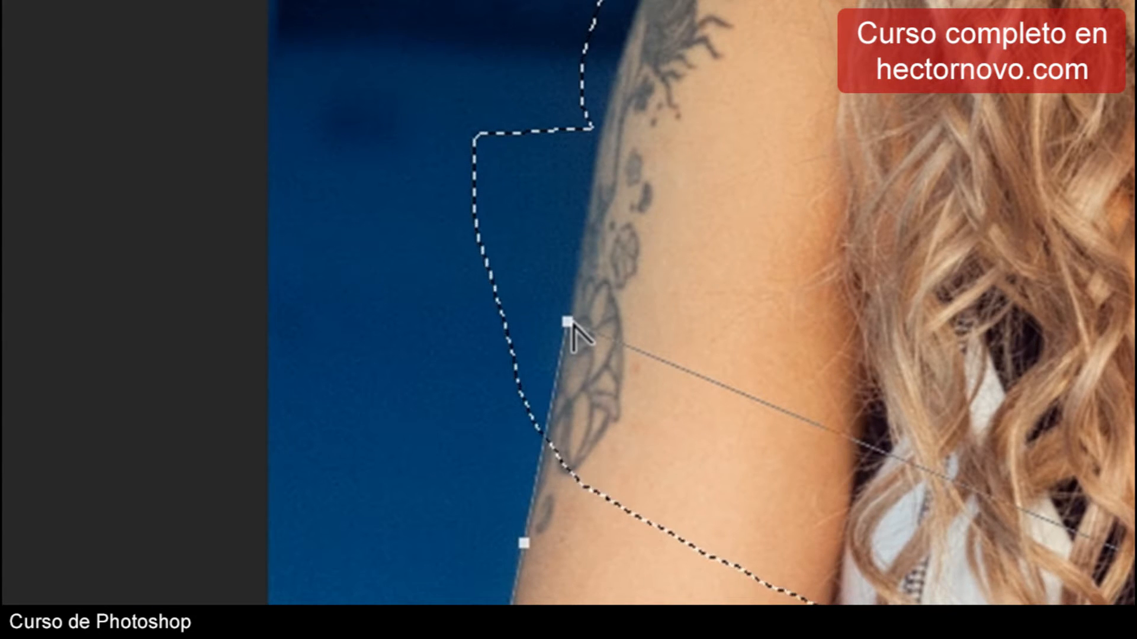
# Convert the starting anchor to a smooth point, bend its two handles independently, and turn it back into a corner
pyautogui.moveTo(568, 323); pyautogui.dragTo(564, 379)
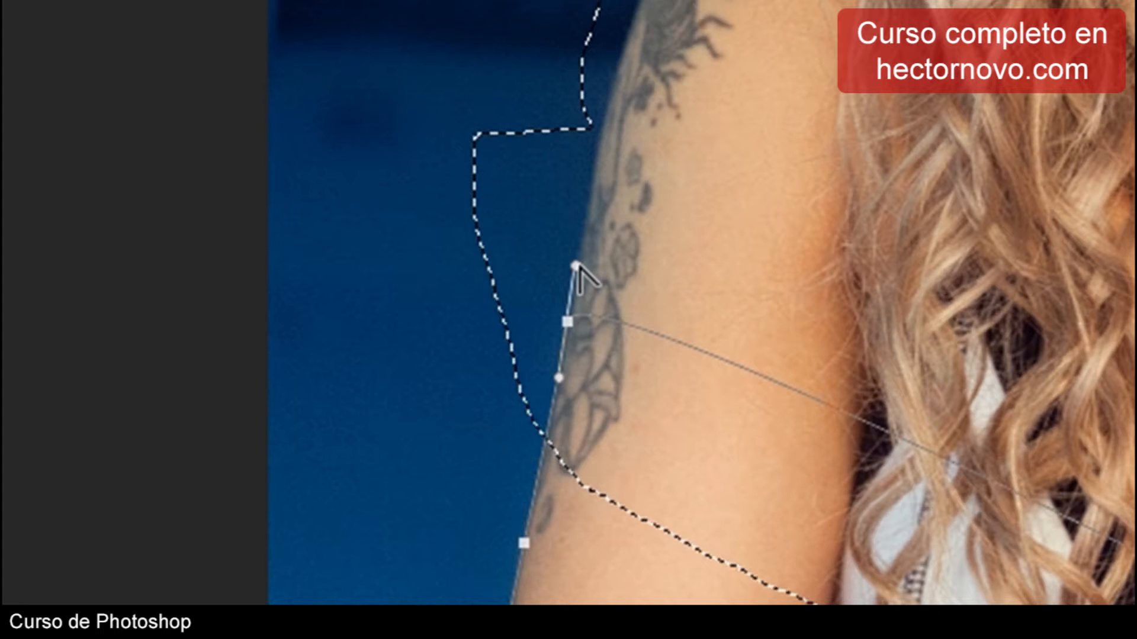
pyautogui.moveTo(576, 266); pyautogui.dragTo(779, 205)
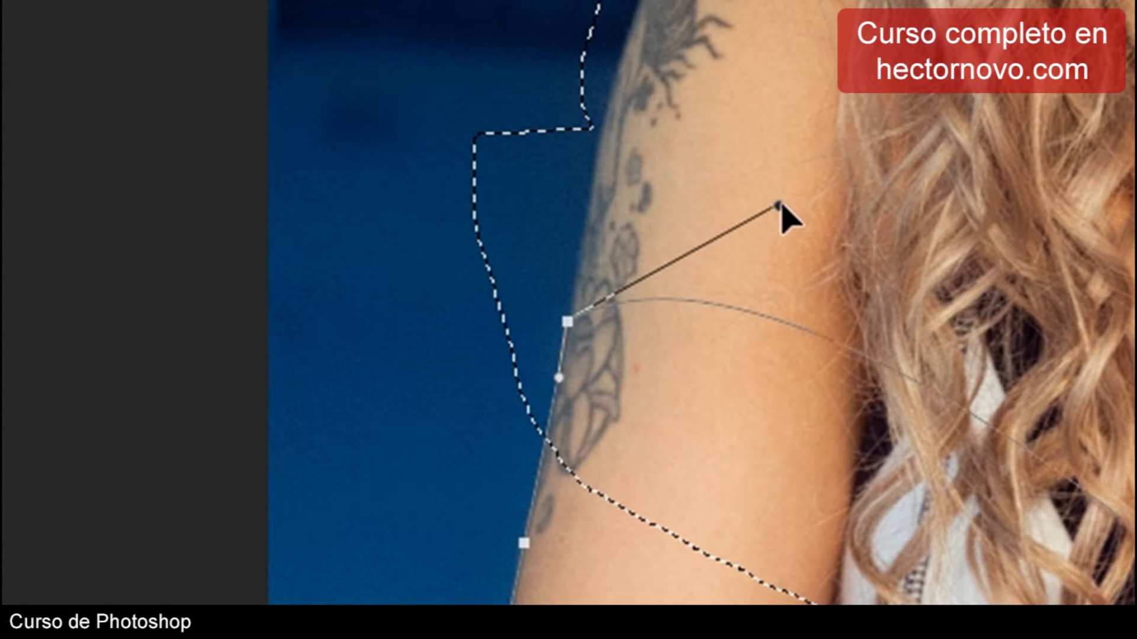
pyautogui.moveTo(559, 377)
pyautogui.mouseDown()
pyautogui.moveTo(668, 433)
pyautogui.moveTo(575, 427)
pyautogui.moveTo(559, 367)
pyautogui.mouseUp()
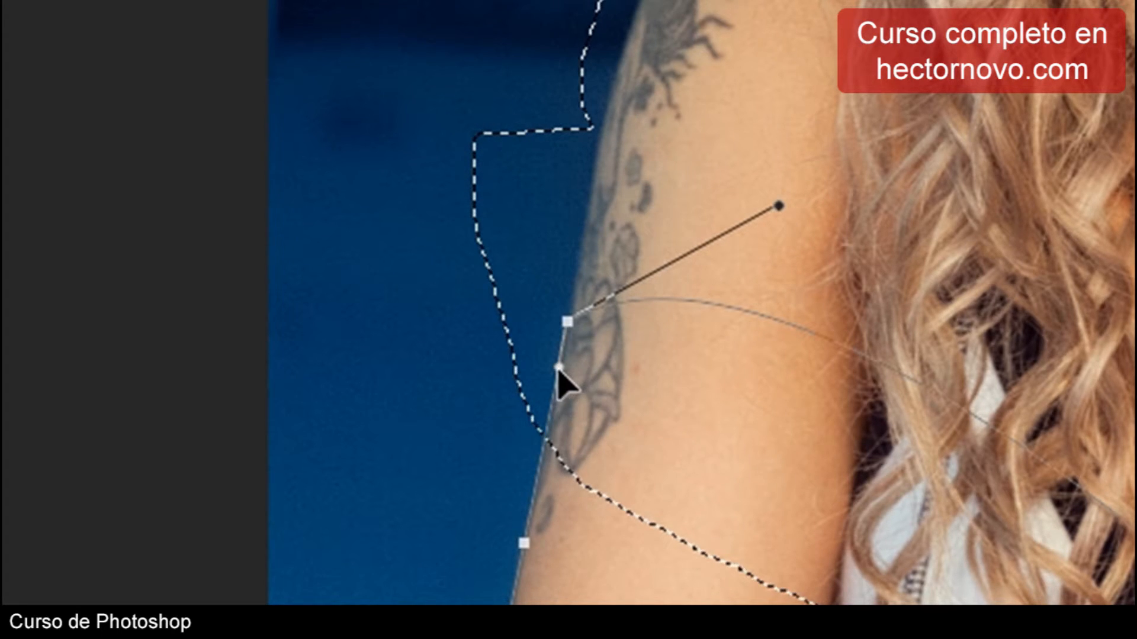
pyautogui.keyDown('alt'); pyautogui.click(566, 321); pyautogui.keyUp('alt')
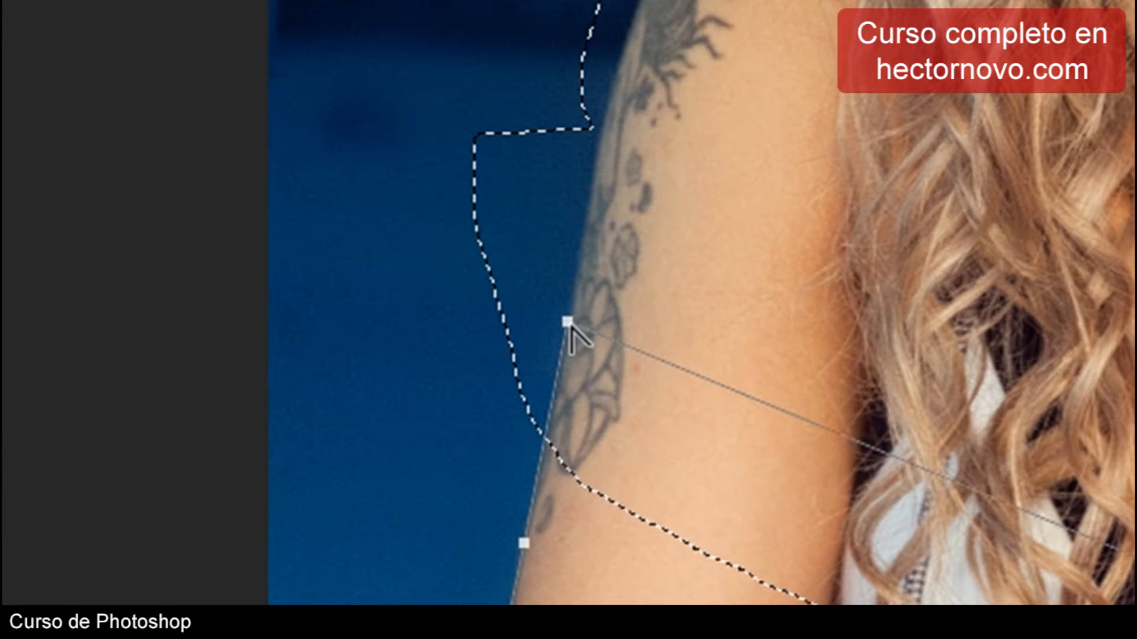
# Convert the path's anchors along the arm's outer edge and the skirt's upper edge to smooth points that follow the contour
pyautogui.moveTo(567, 323); pyautogui.dragTo(564, 383)
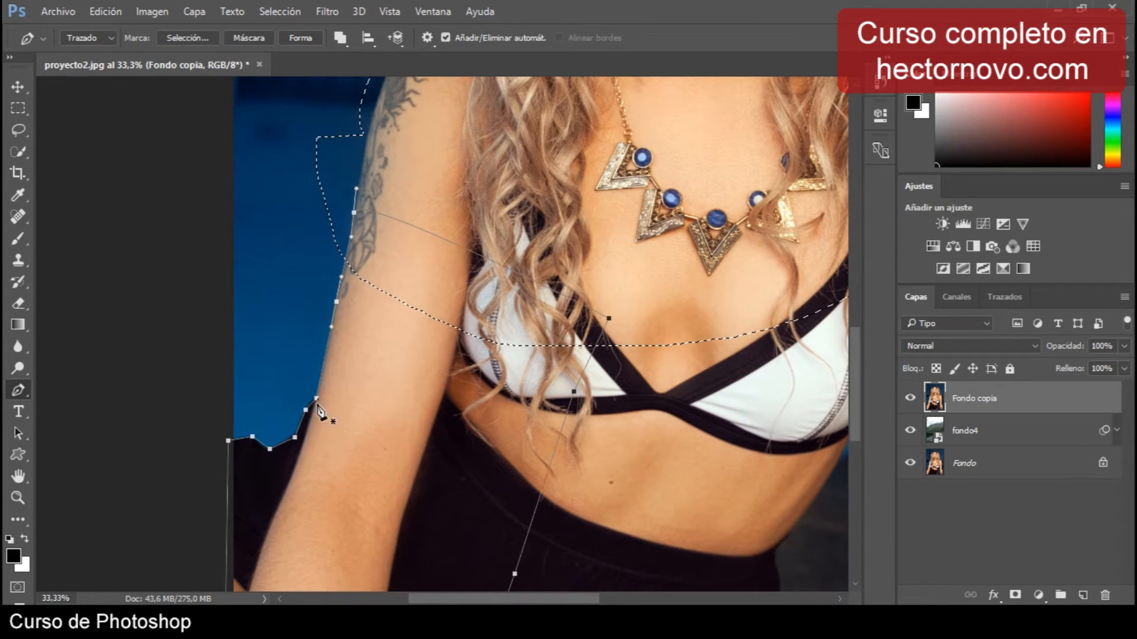
pyautogui.moveTo(318, 399); pyautogui.dragTo(313, 423)
pyautogui.moveTo(306, 418); pyautogui.dragTo(304, 417)
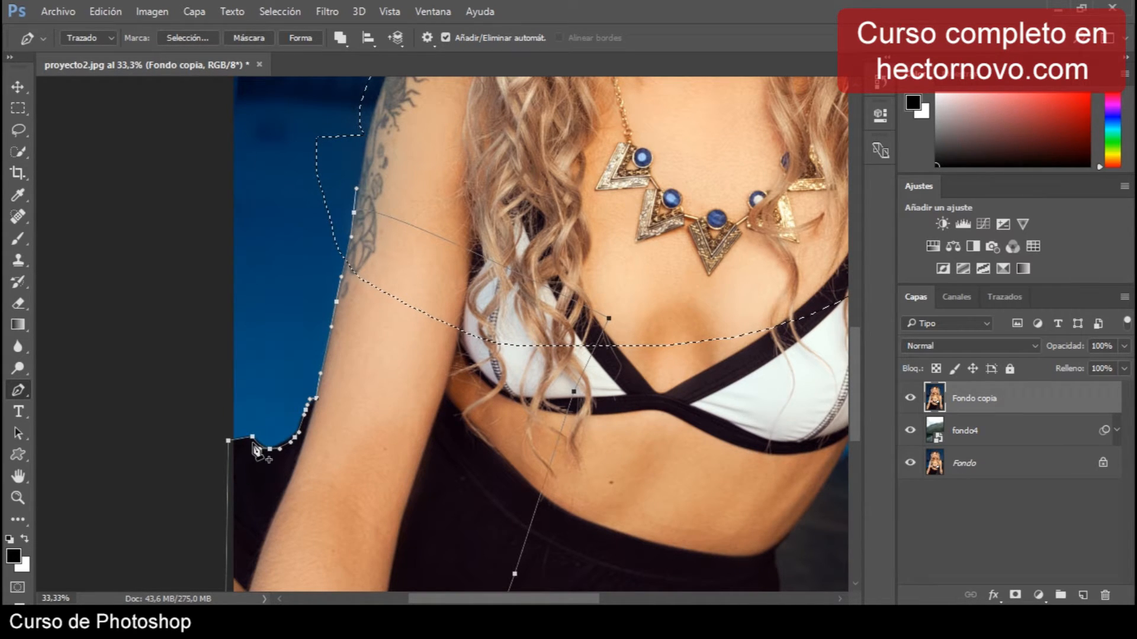
pyautogui.moveTo(253, 437); pyautogui.dragTo(245, 430)
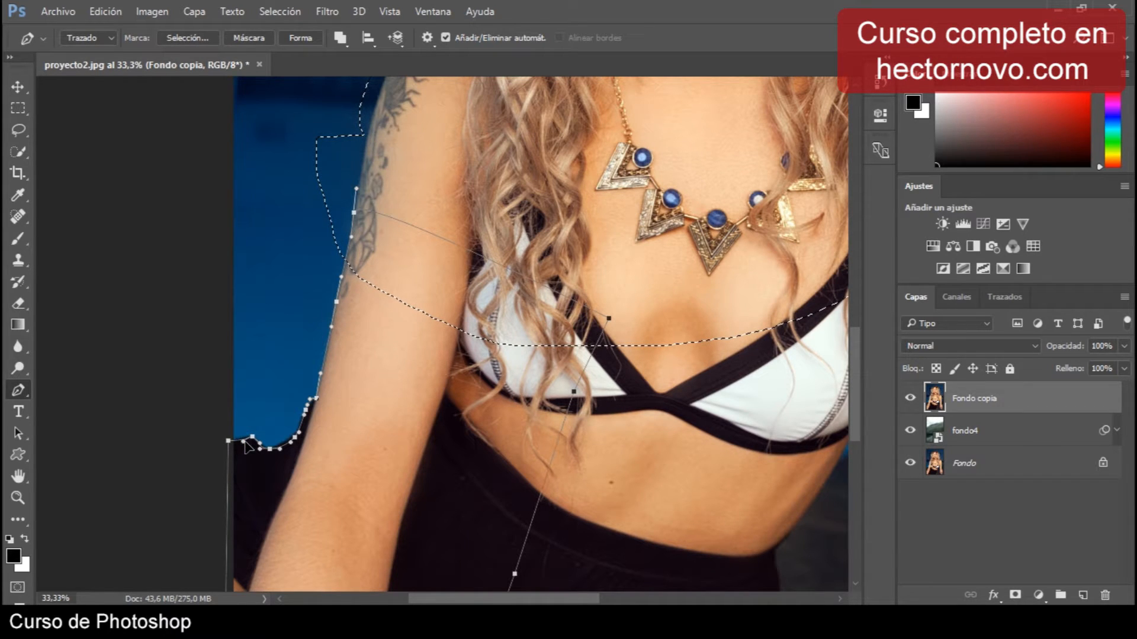
pyautogui.moveTo(228, 441); pyautogui.dragTo(220, 440)
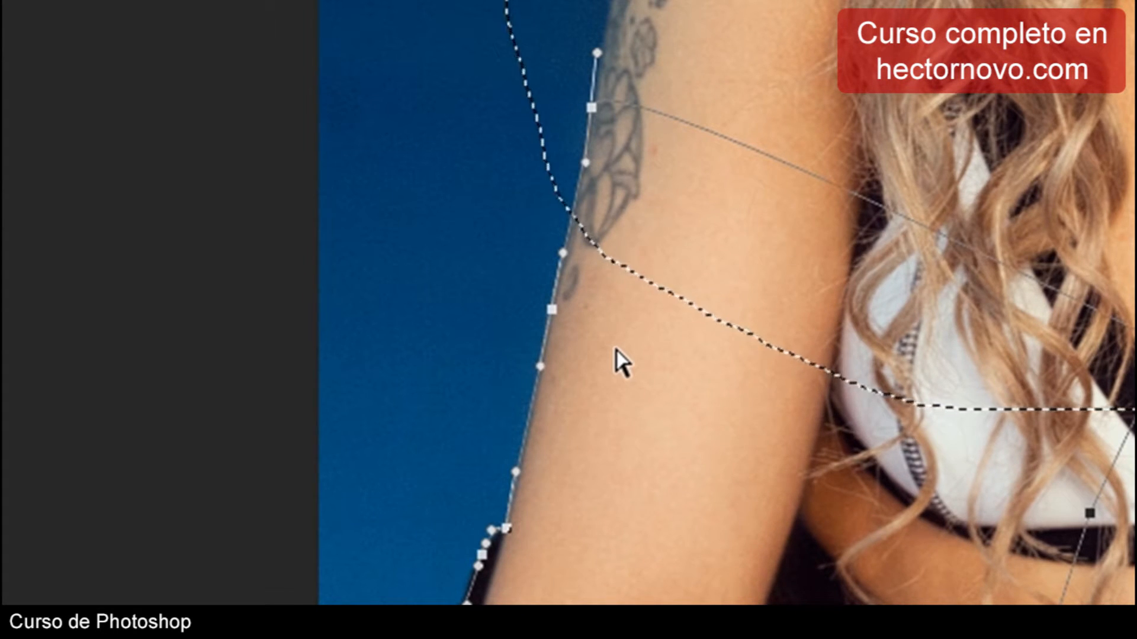
# Select the second anchor down the arm's outer edge for adjustment
pyautogui.click(551, 309)
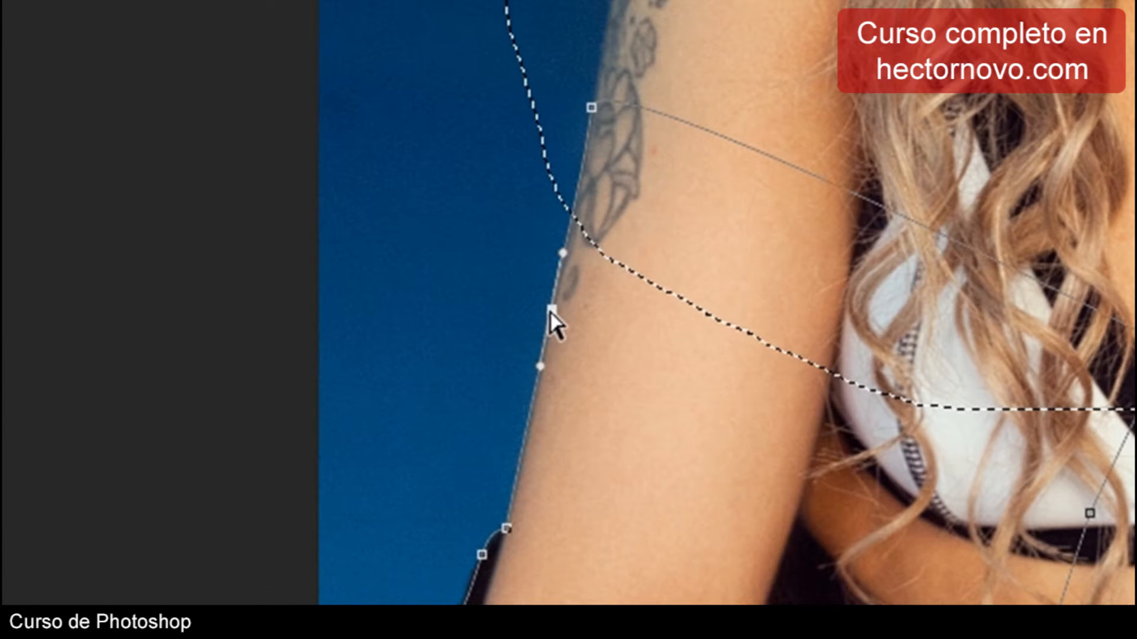